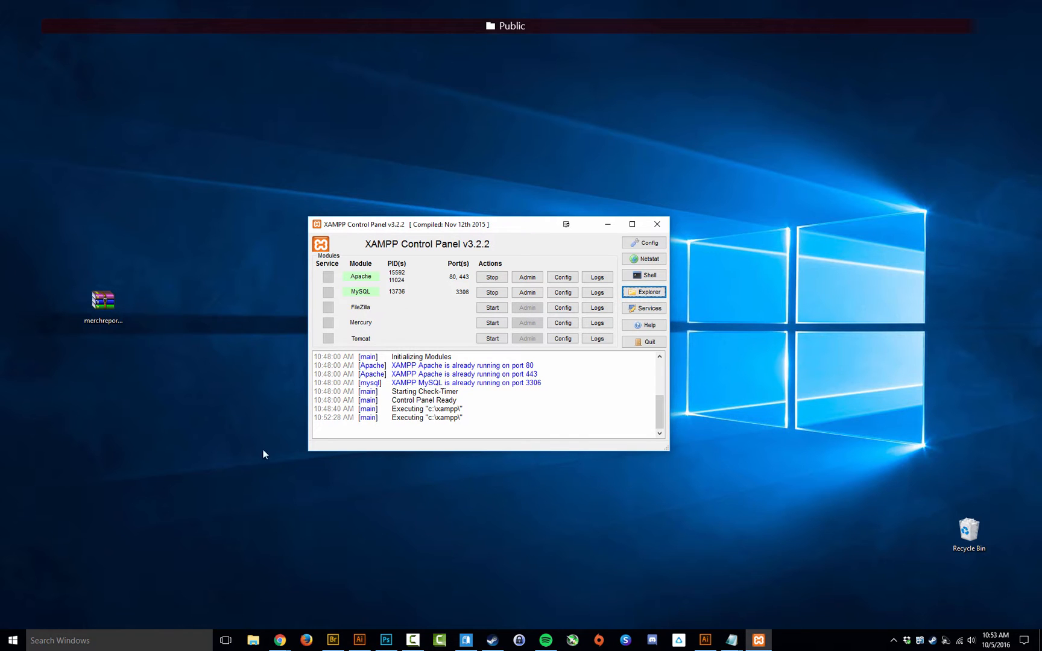
Step: Open System Configuration via msconfig and launch Change UAC Settings from its Tools list
left_click(132, 644)
type("ms")
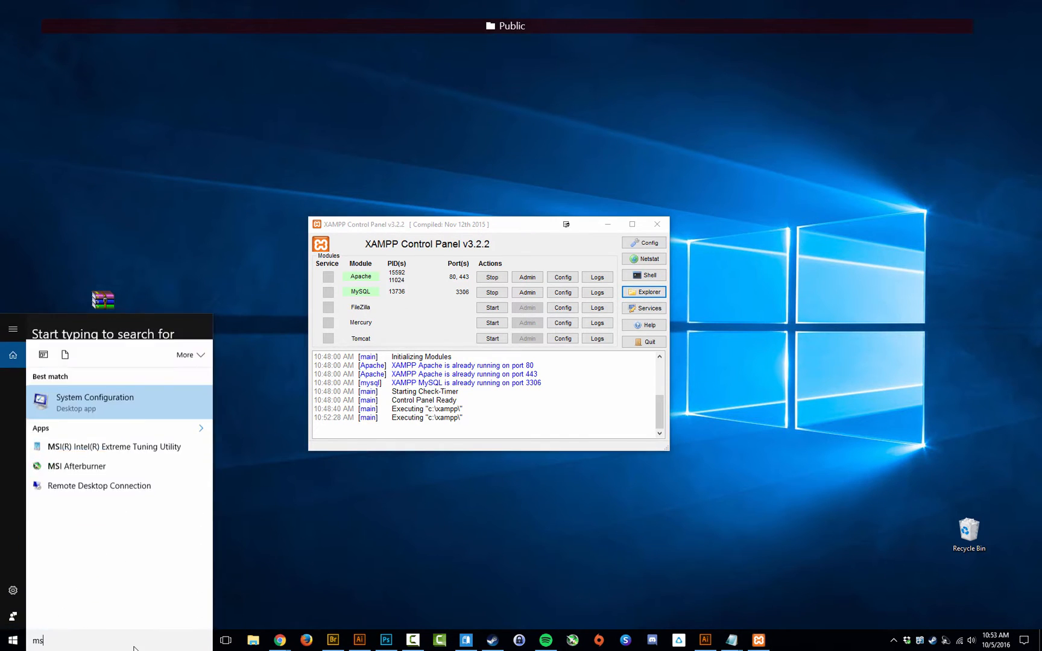
type("config")
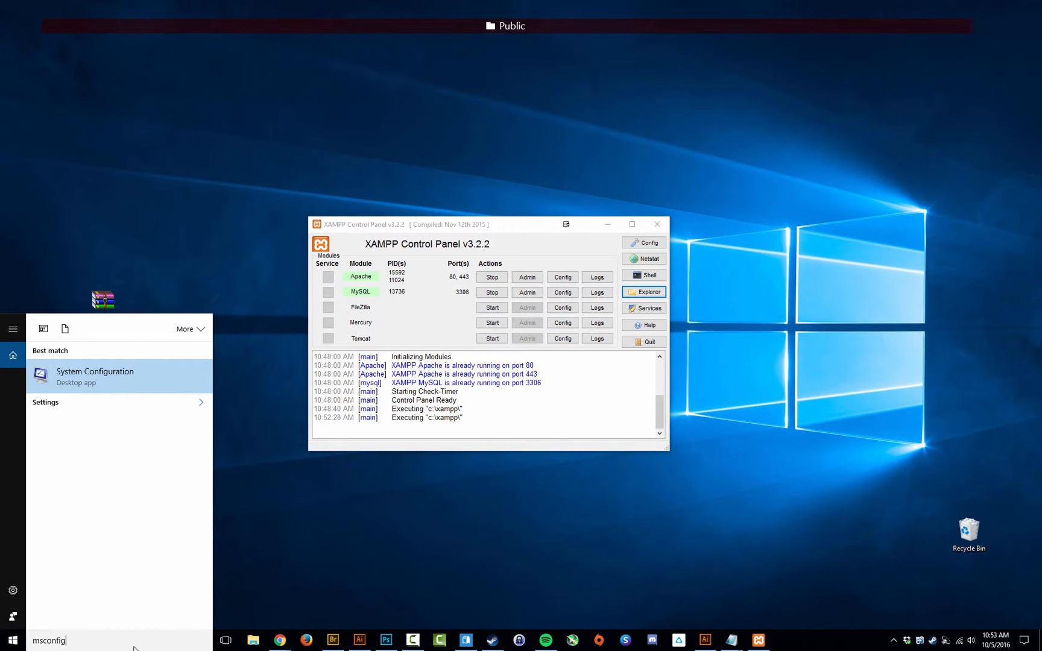
key("Return")
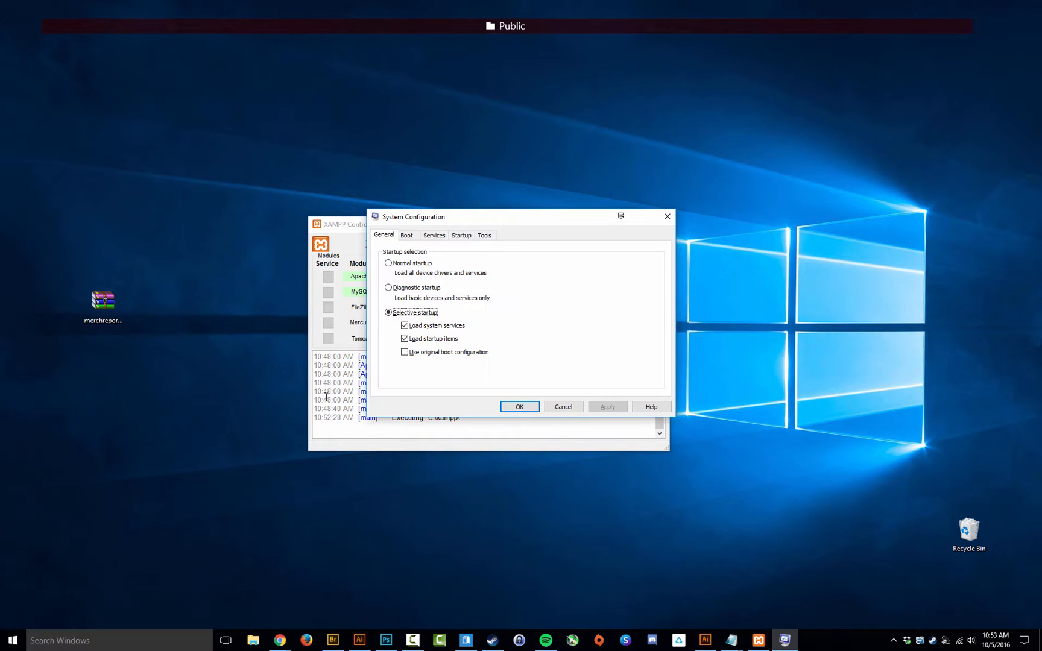
left_click_drag(458, 221, 460, 399)
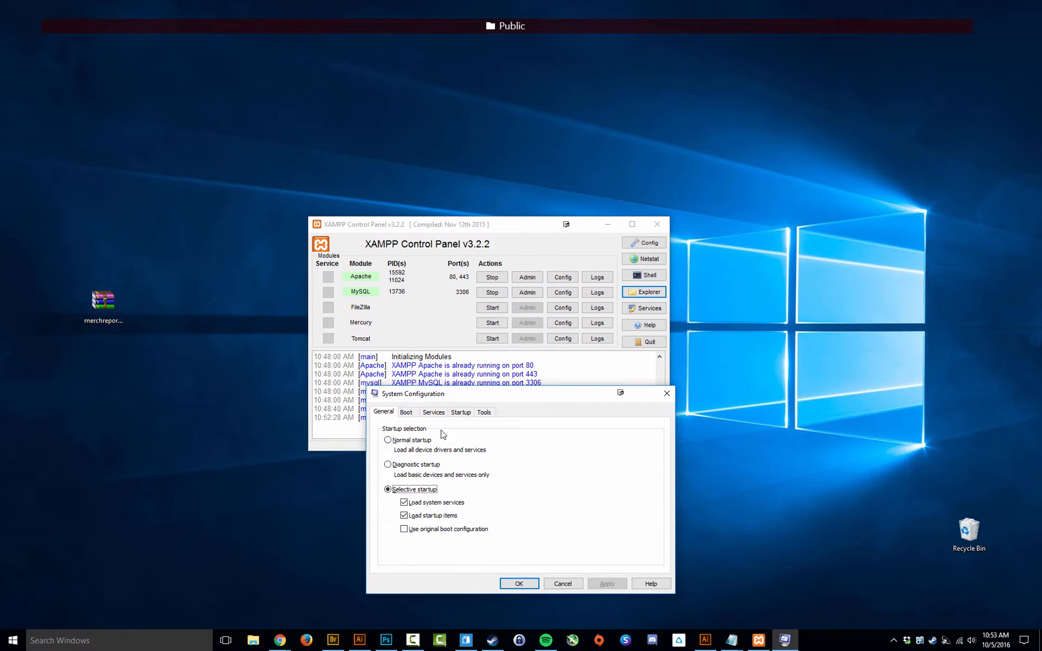
left_click(484, 413)
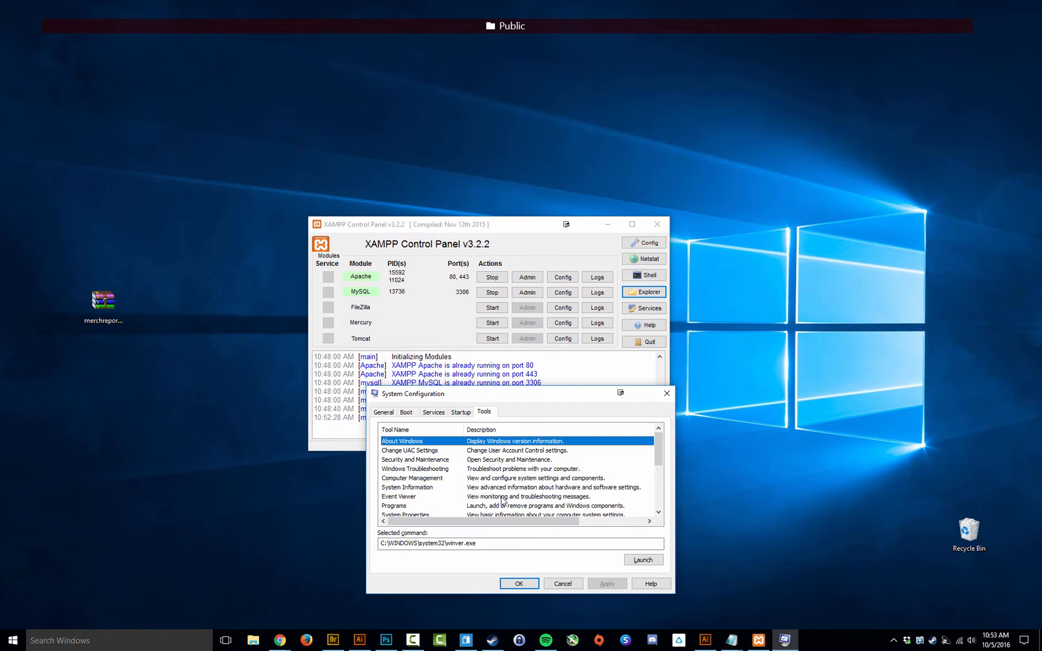
left_click(411, 452)
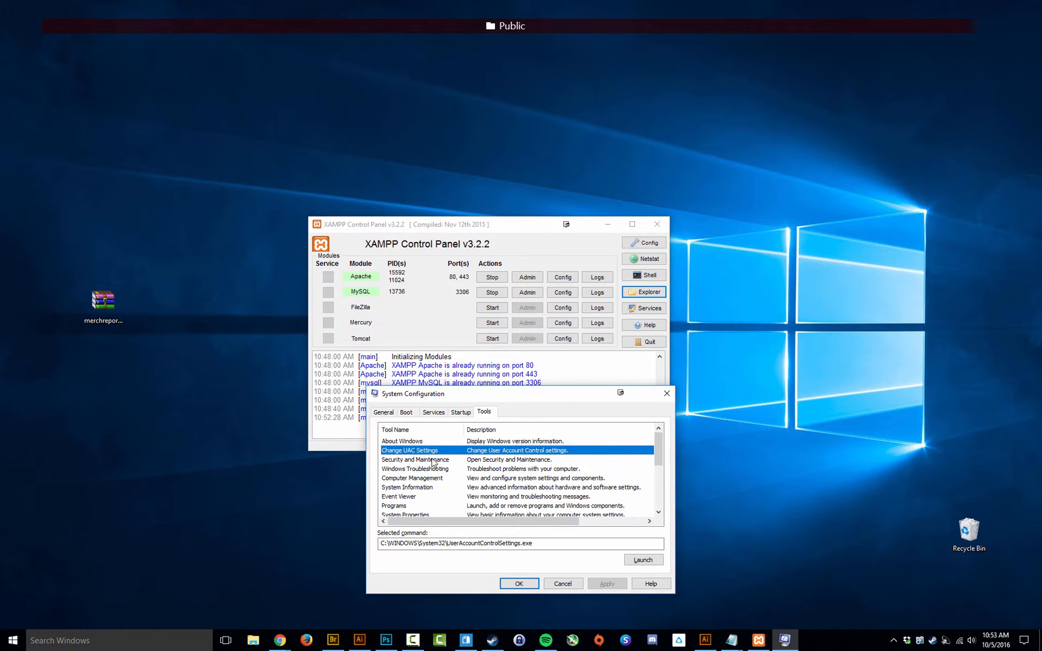
left_click(643, 561)
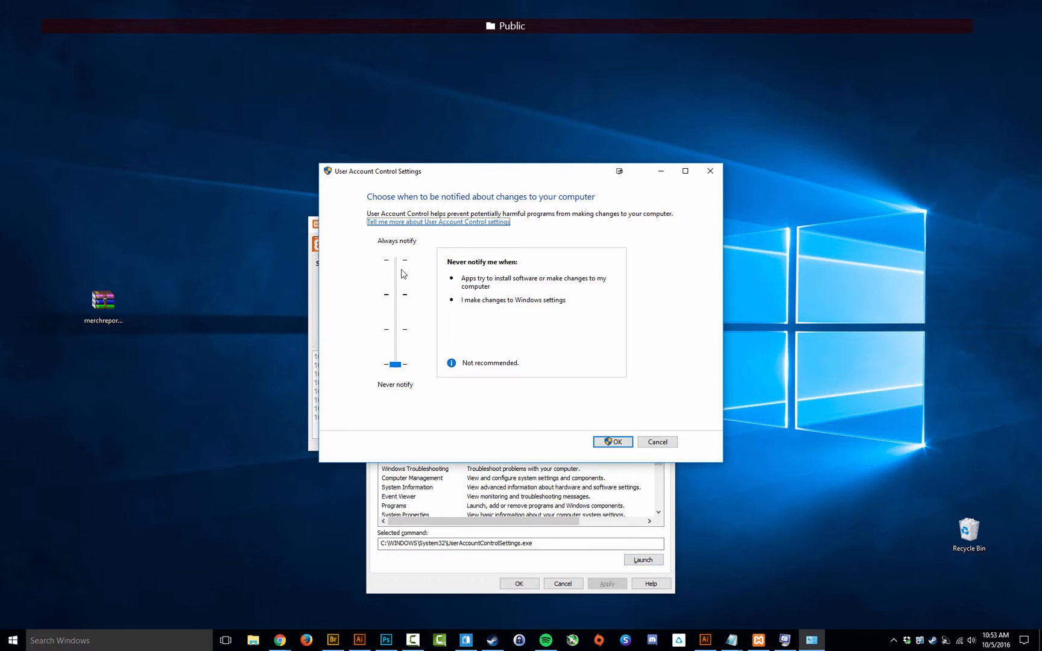
Step: Set the User Account Control notification level to Never notify and confirm with OK
left_click(397, 367)
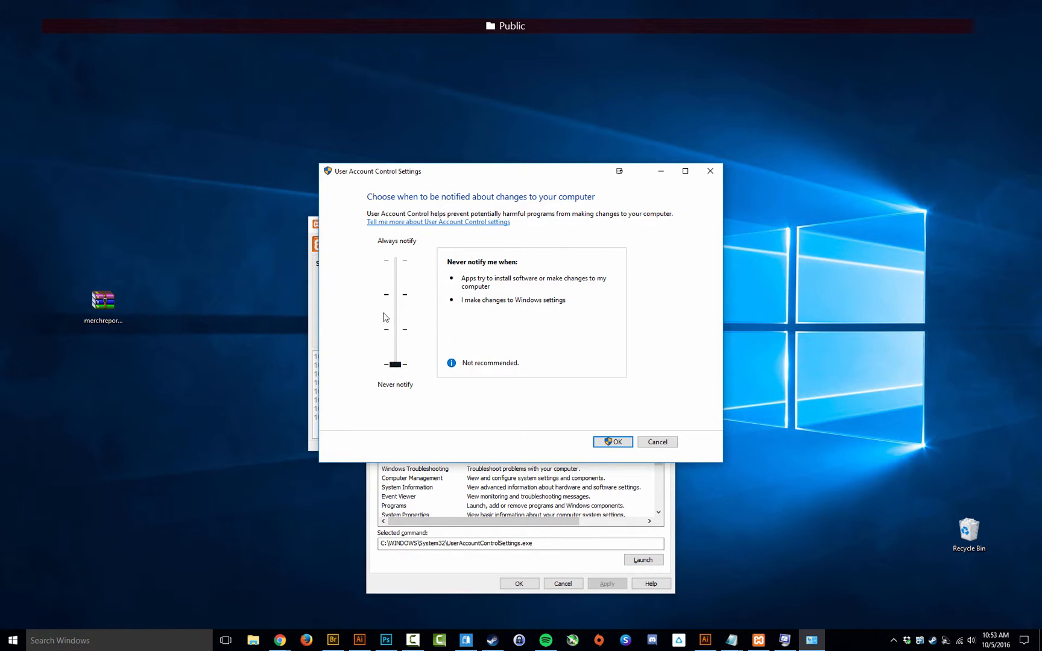
mouse_move(395, 364)
left_mouse_down()
mouse_move(387, 320)
mouse_move(392, 372)
mouse_move(390, 292)
mouse_move(392, 382)
left_mouse_up()
left_click(613, 443)
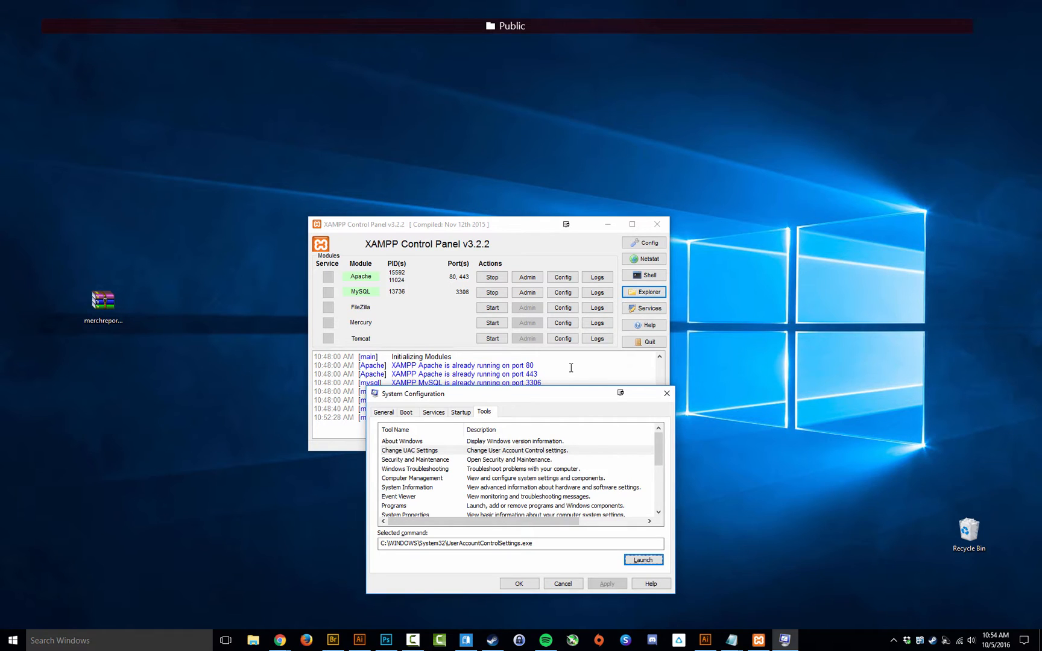
Step: Close the Calculator window that opened by accident
key("XF86Calculator")
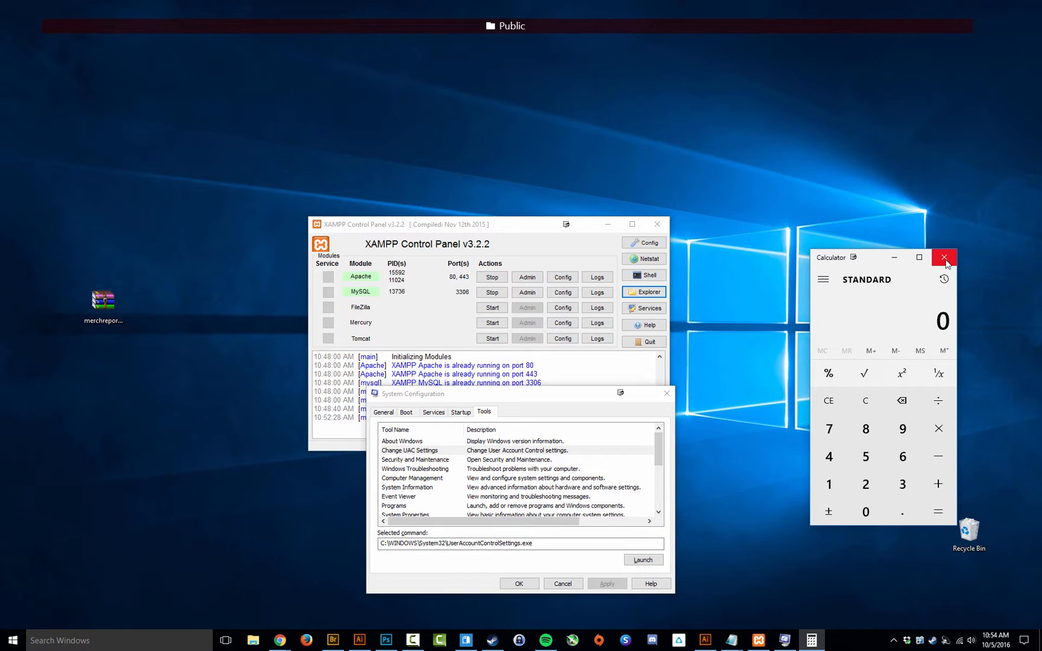
left_click_drag(882, 262, 801, 239)
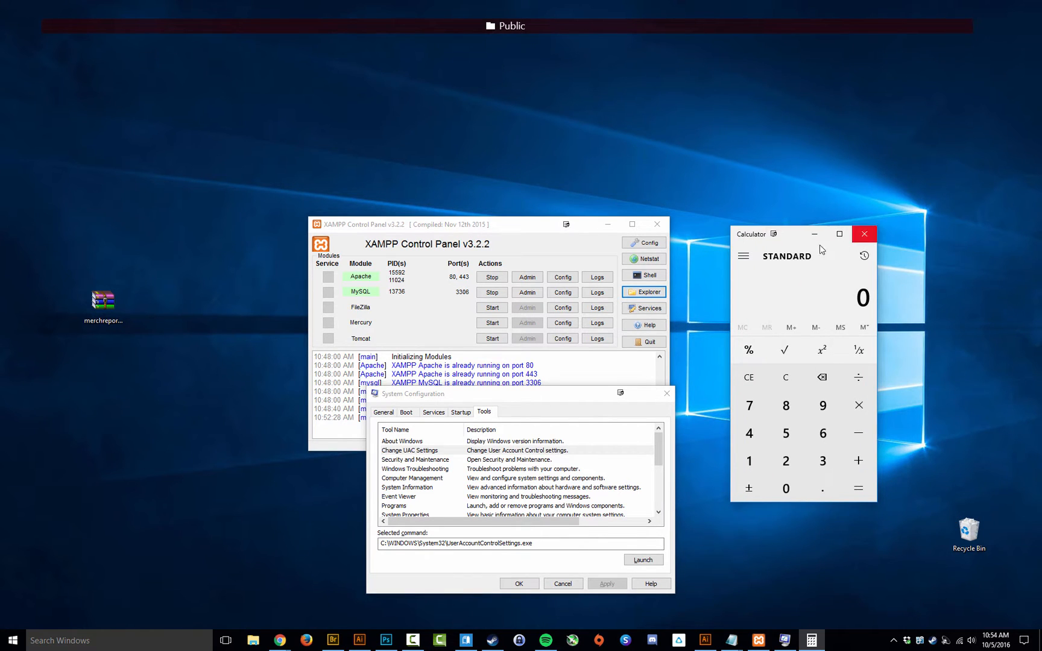
left_click(864, 234)
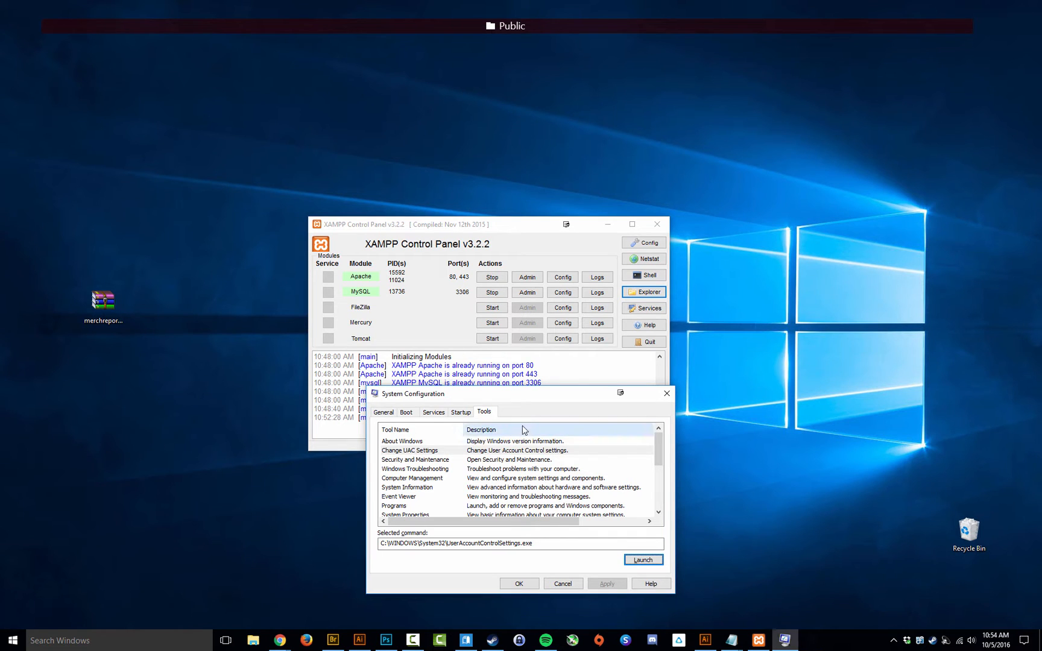
Step: Arrange System Configuration beside XAMPP, then cancel it without applying changes
left_click_drag(530, 395, 810, 405)
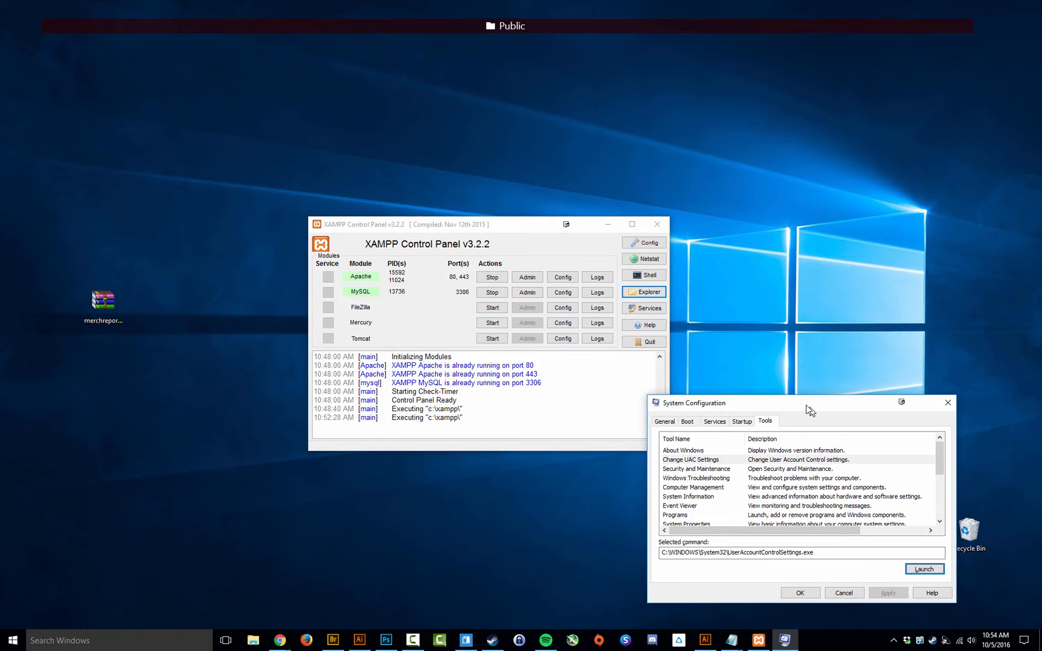
left_click_drag(521, 231, 402, 125)
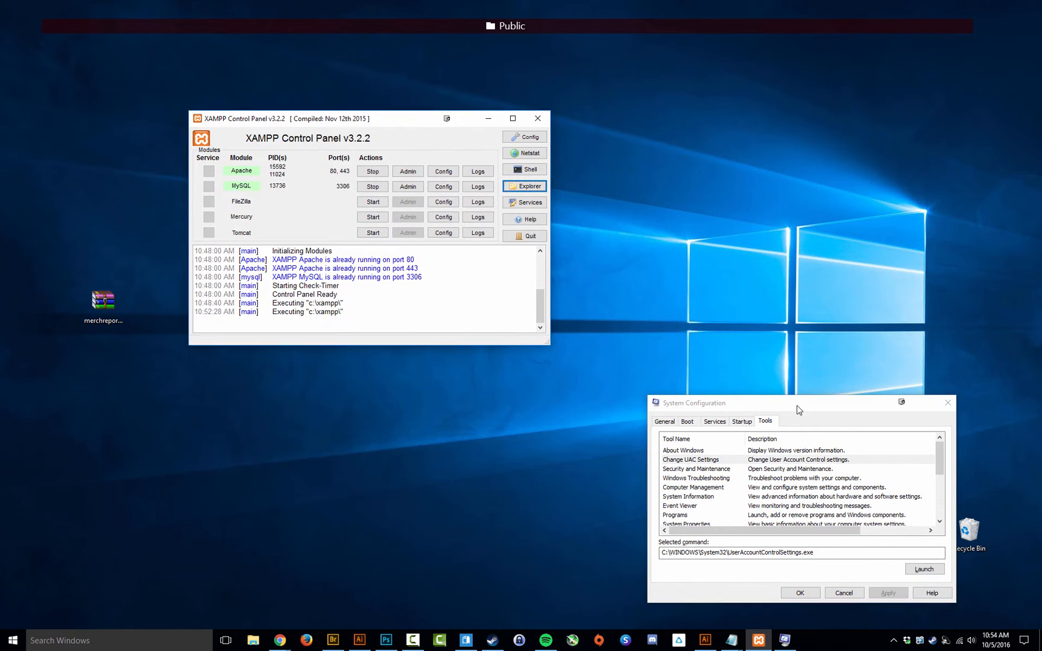
left_click_drag(797, 407, 584, 285)
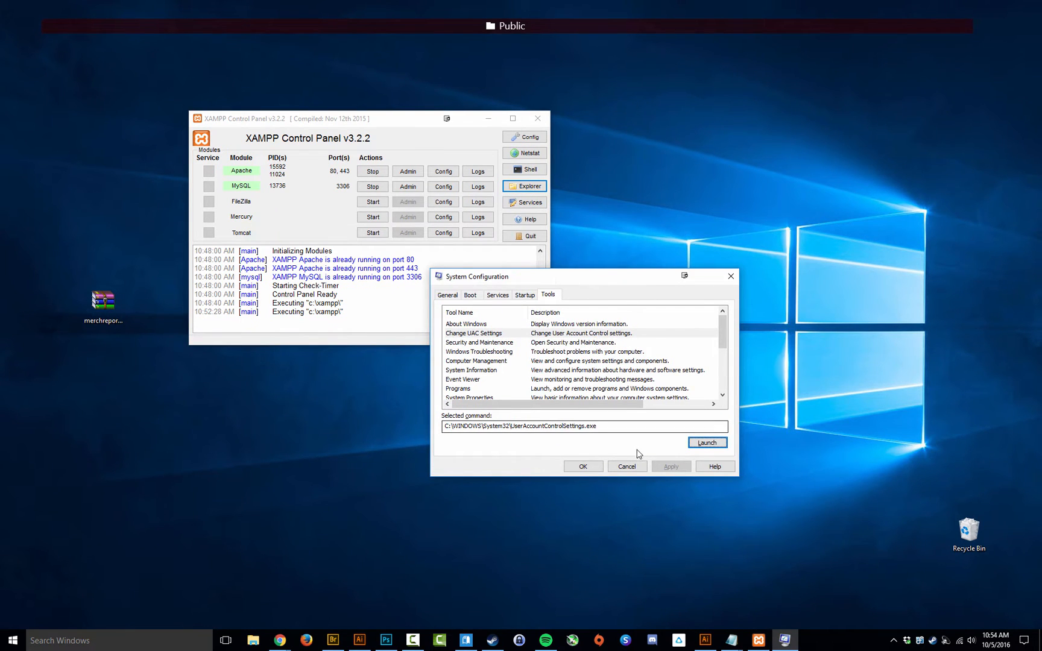
left_click_drag(588, 276, 718, 123)
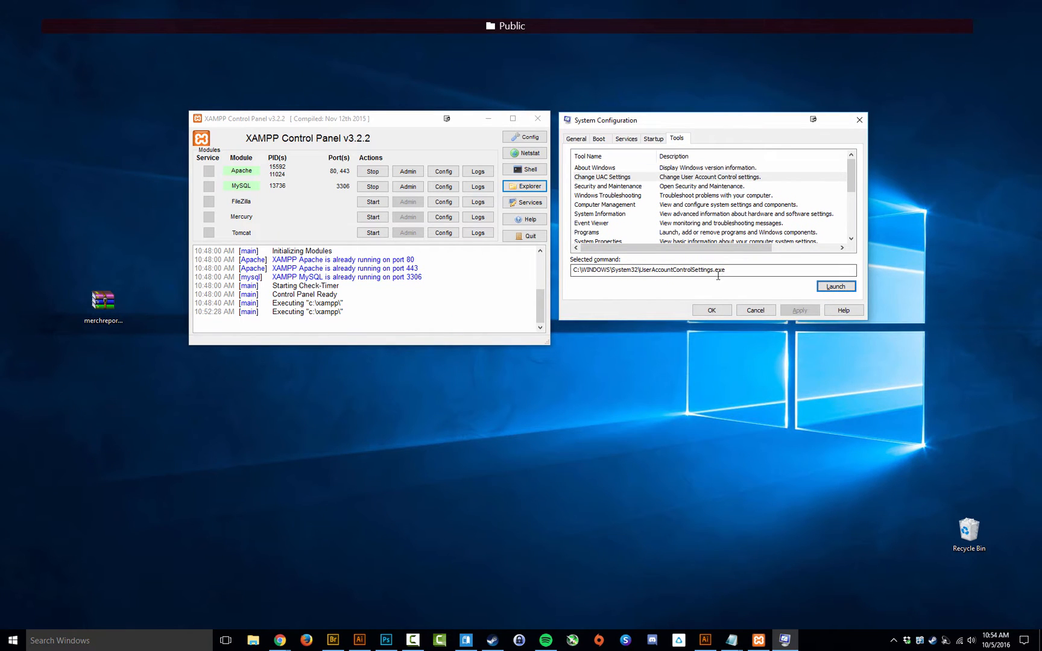
left_click(753, 311)
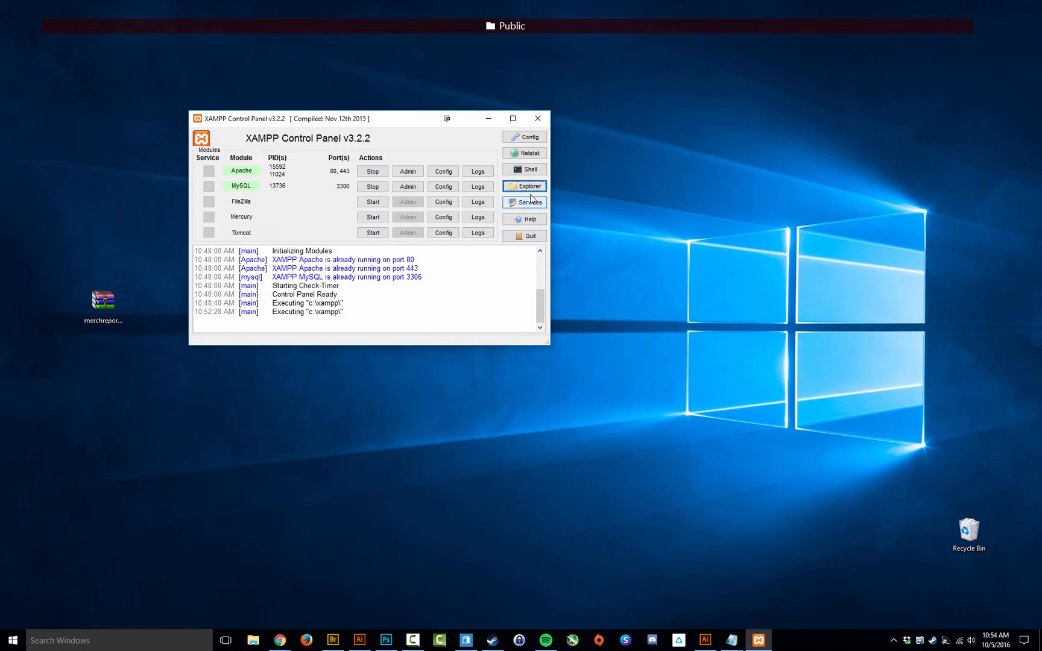
Step: Reposition the XAMPP Control Panel window near the centre of the desktop
left_click_drag(361, 124, 550, 237)
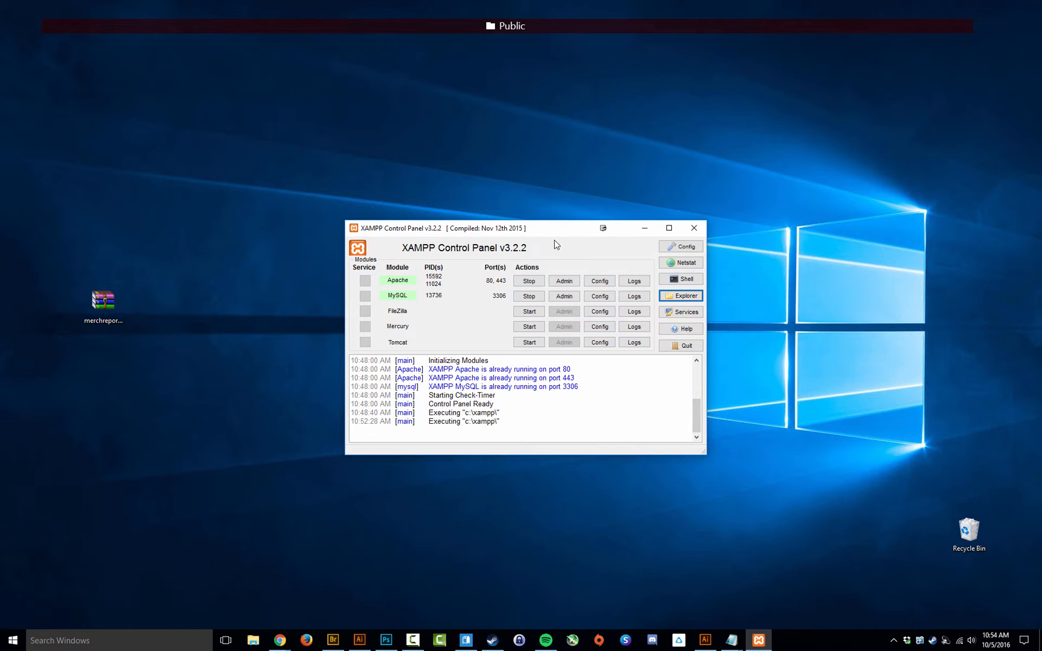
left_click_drag(555, 233, 507, 210)
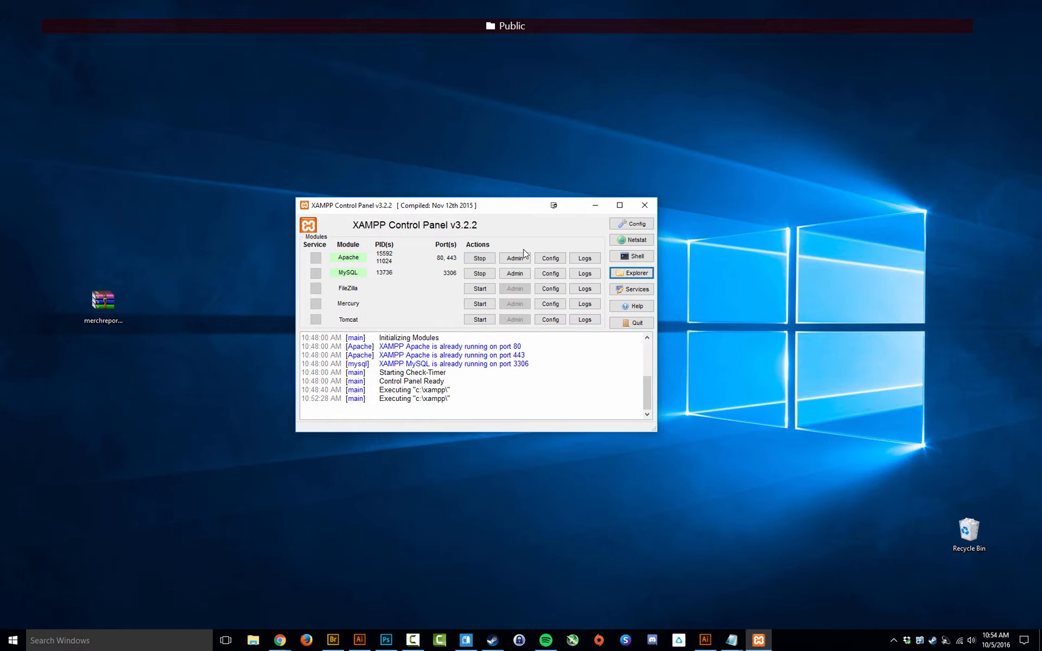
left_click_drag(503, 213, 513, 223)
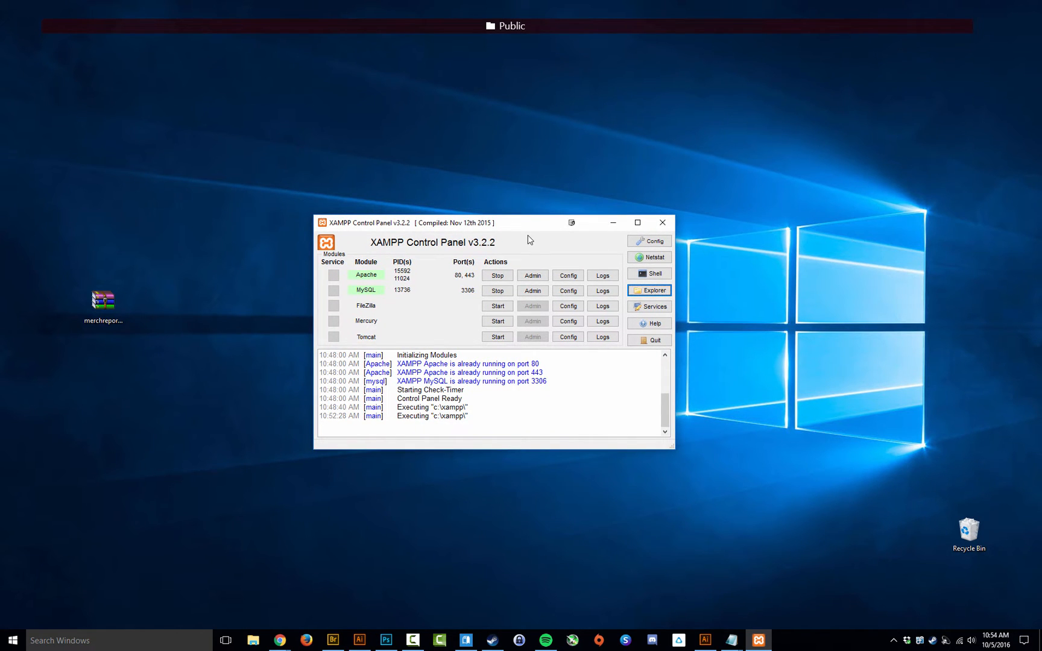
left_click_drag(511, 223, 509, 185)
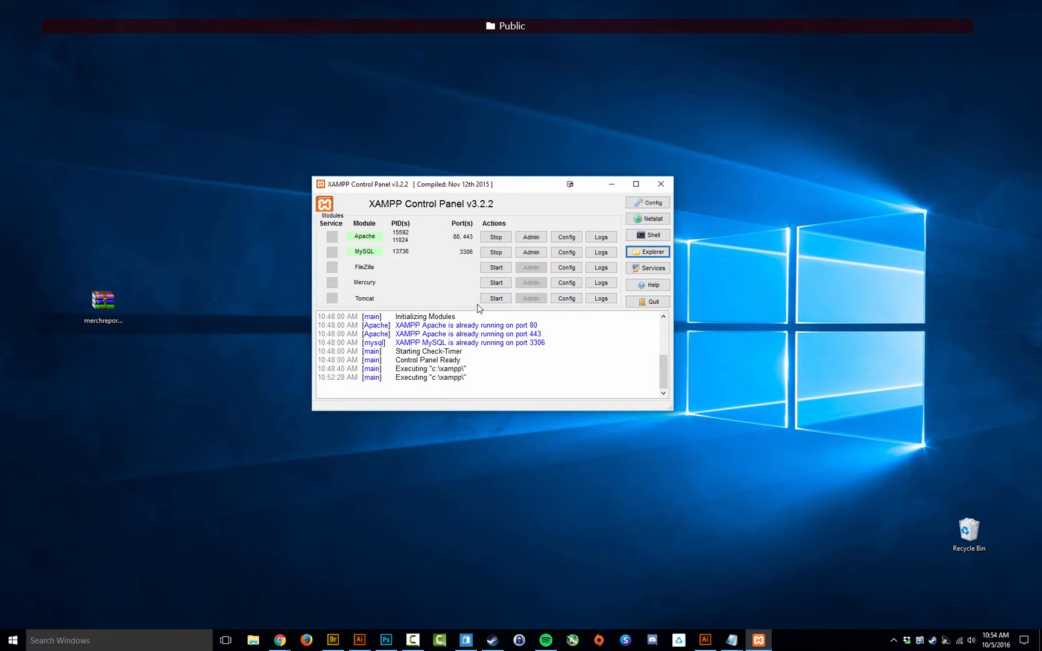
left_click_drag(513, 188, 463, 204)
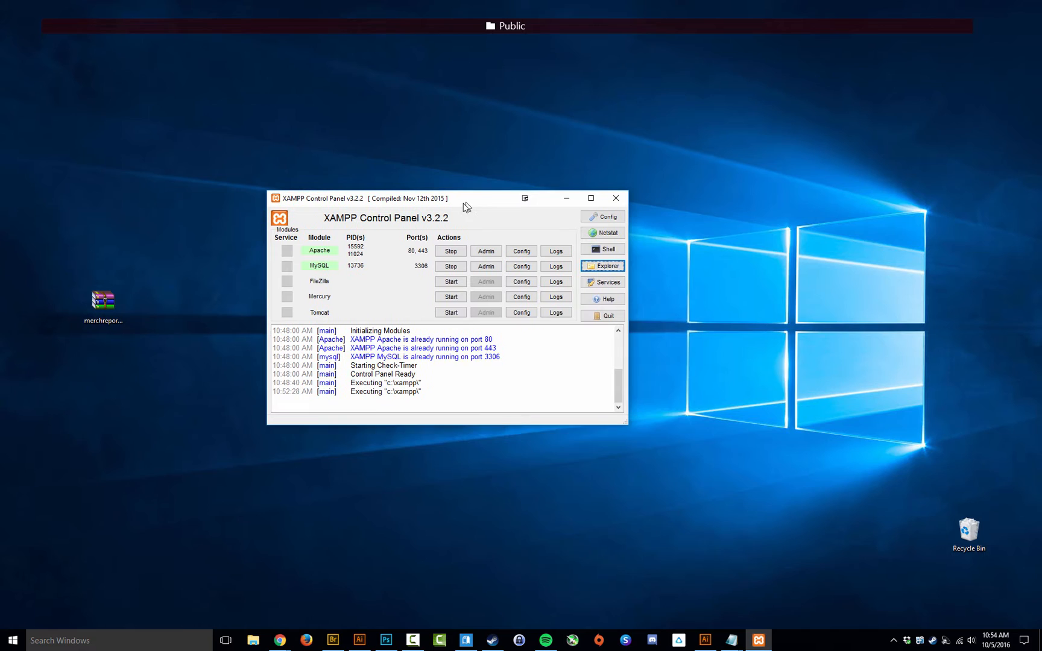
Step: Open the C:\xampp\htdocs folder from XAMPP's Explorer button
left_click(602, 272)
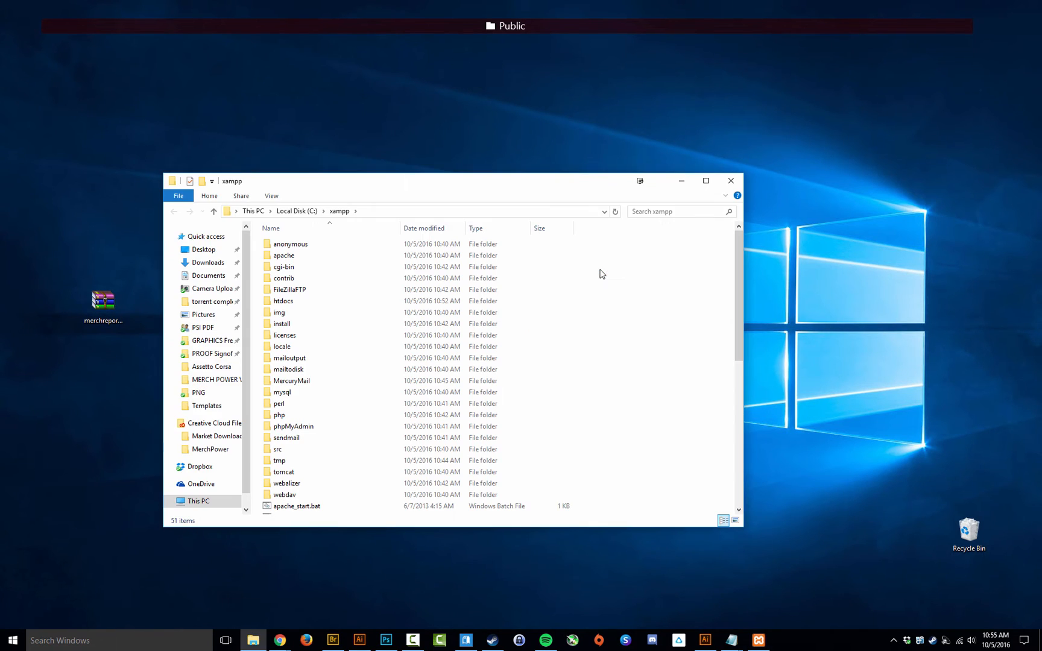
double_click(286, 302)
left_click_drag(336, 181, 515, 151)
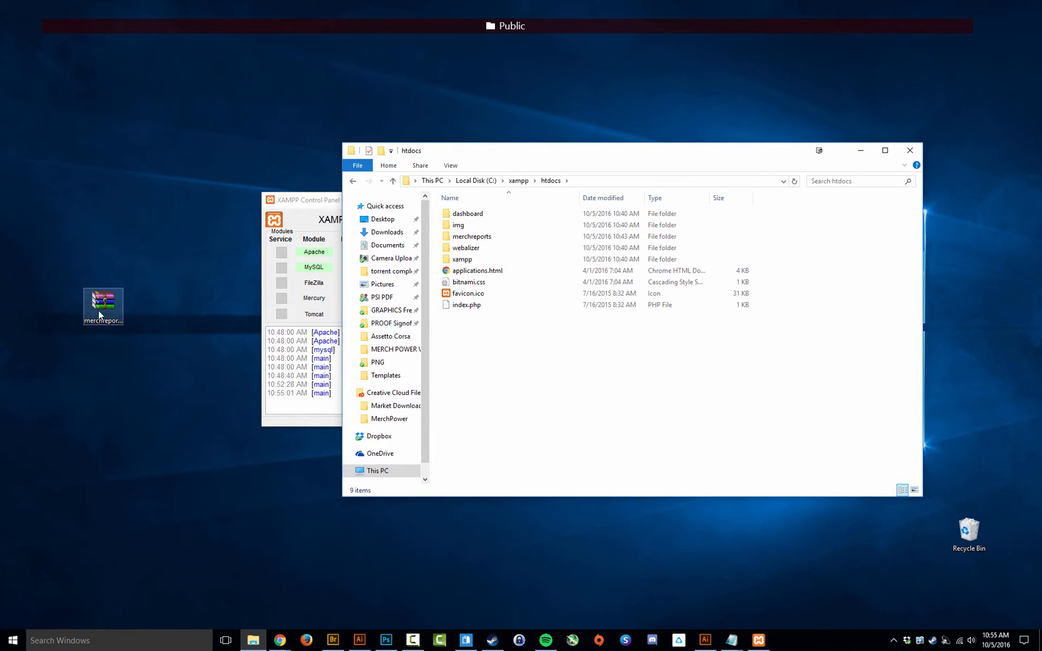
Step: Copy merchreports.zip from the desktop and paste it into htdocs
right_click(107, 302)
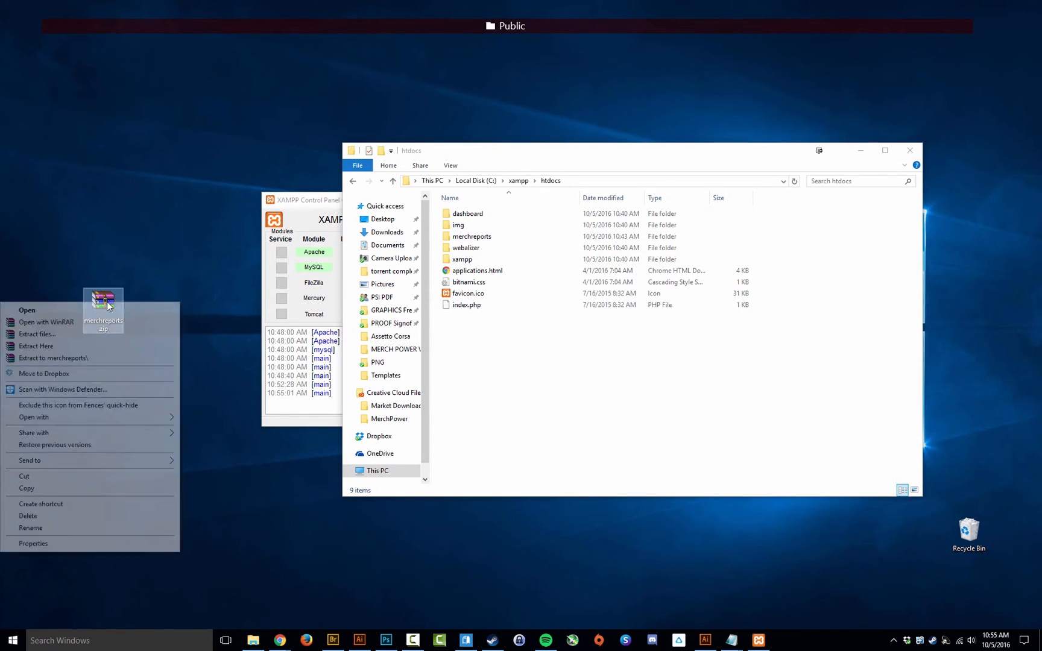
left_click(38, 488)
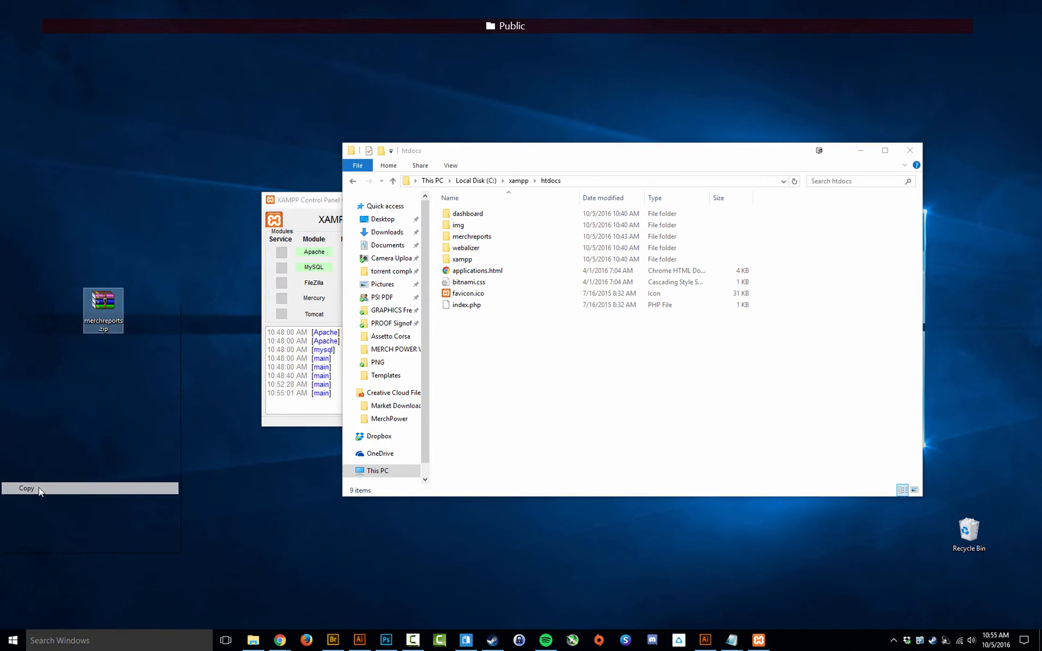
left_click(499, 360)
right_click(499, 361)
left_click(444, 432)
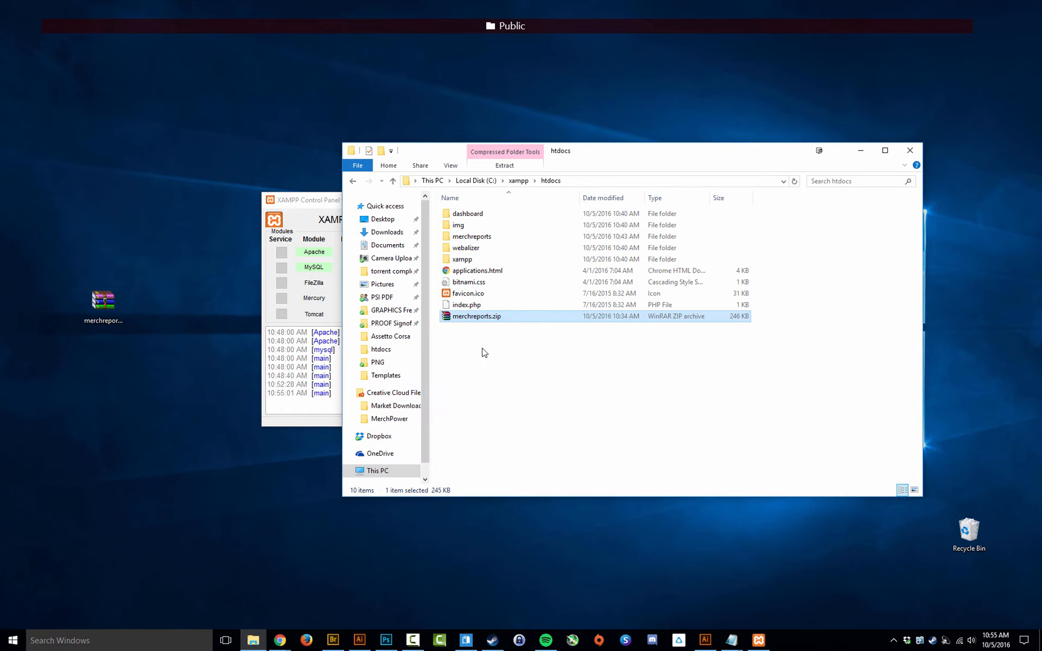
right_click(483, 319)
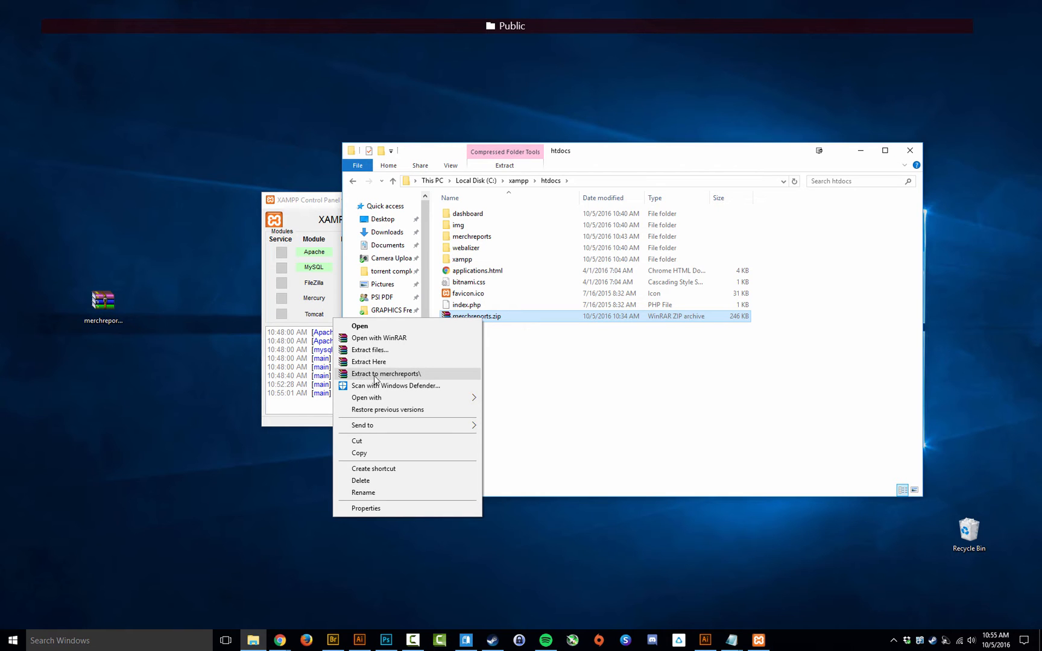
Step: Extract merchreports.zip into htdocs with Extract Here, choosing Yes to All for file replacement
left_click(403, 375)
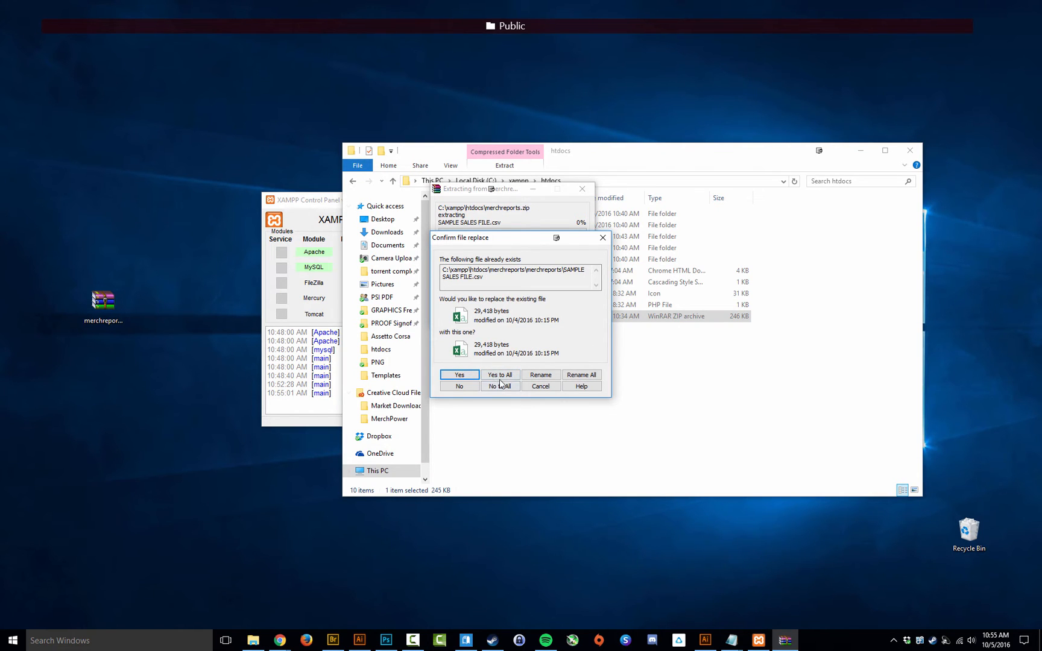
left_click(500, 375)
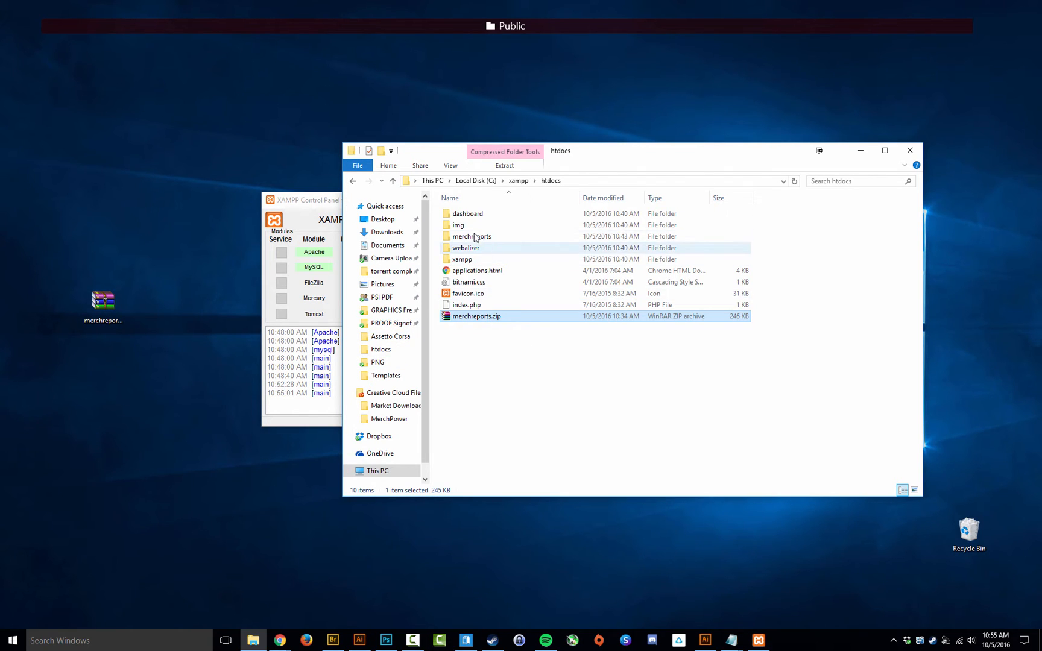
right_click(498, 319)
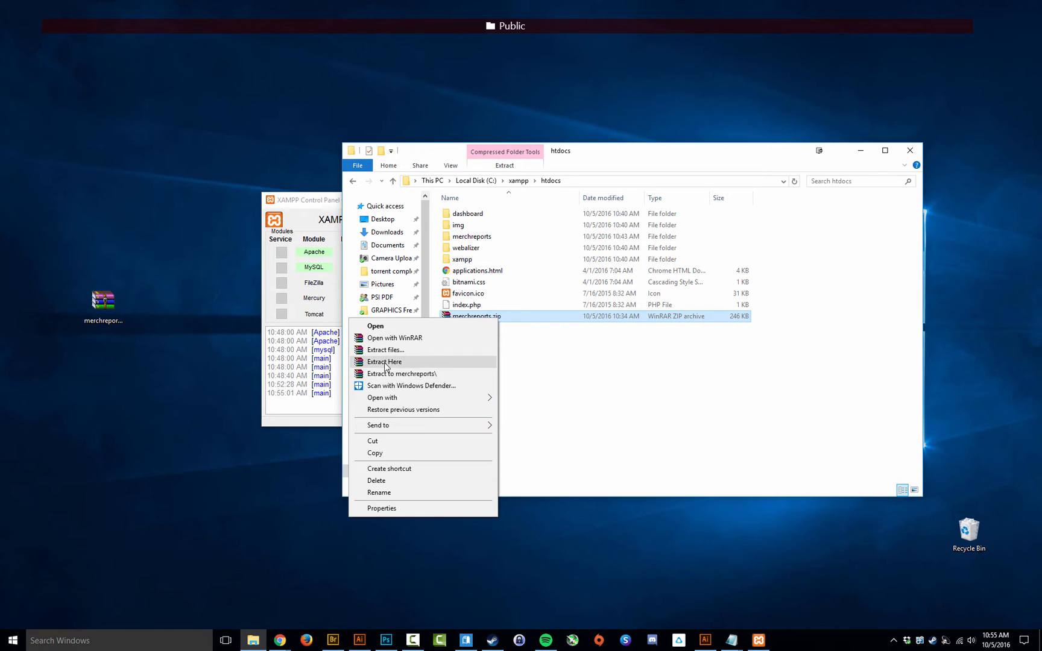
left_click(467, 333)
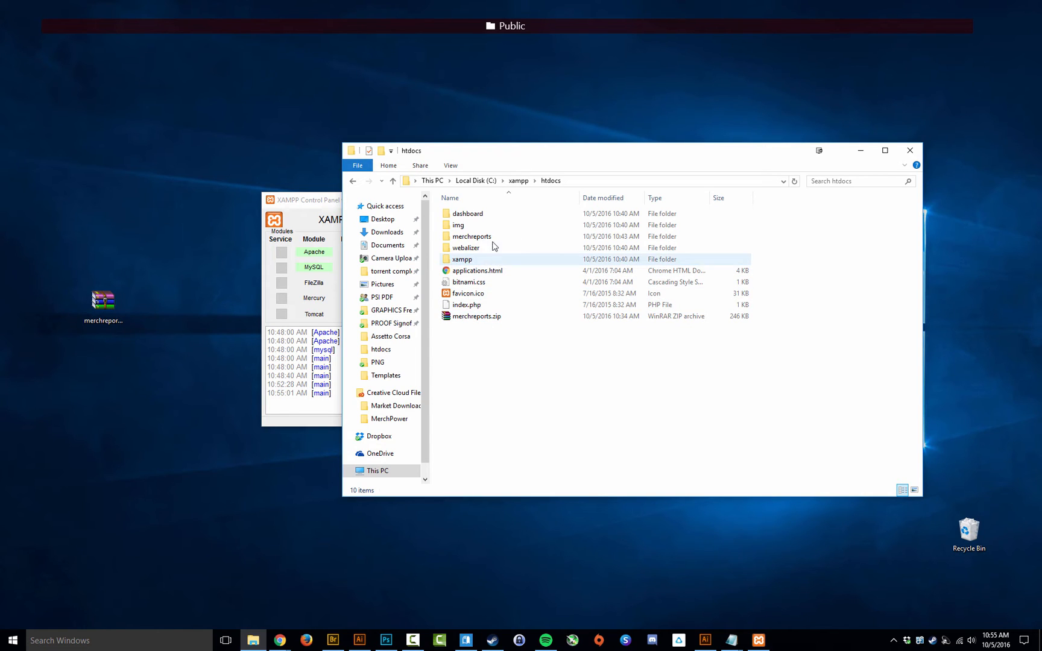
left_click(477, 316)
Step: Paste merchreports.zip onto the desktop and move its icon to the left column
right_click(119, 301)
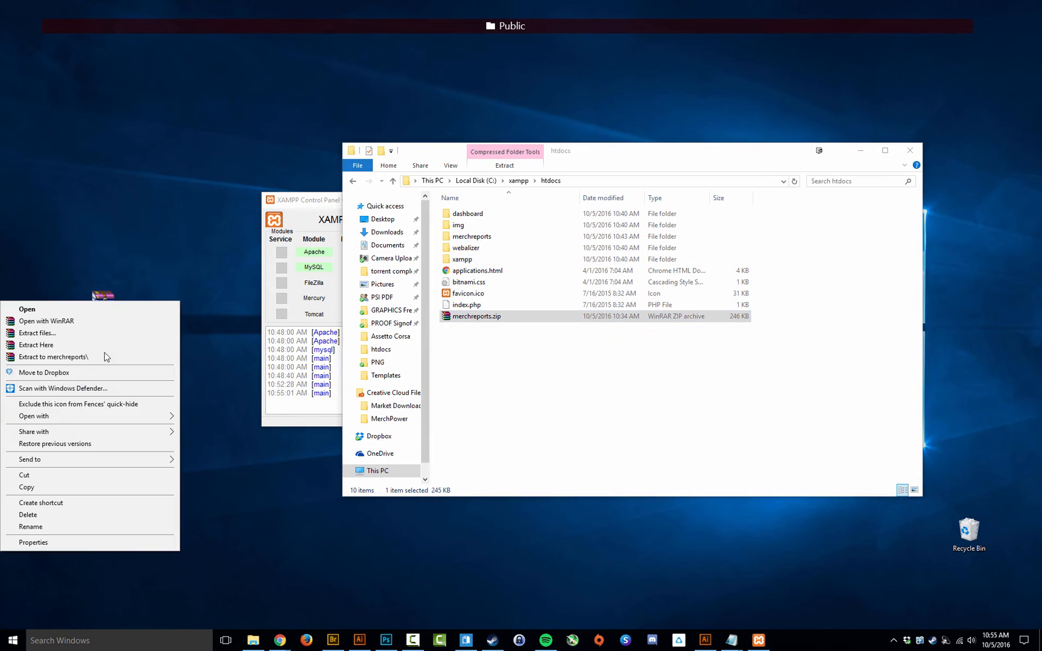
left_click(91, 476)
left_click(573, 358)
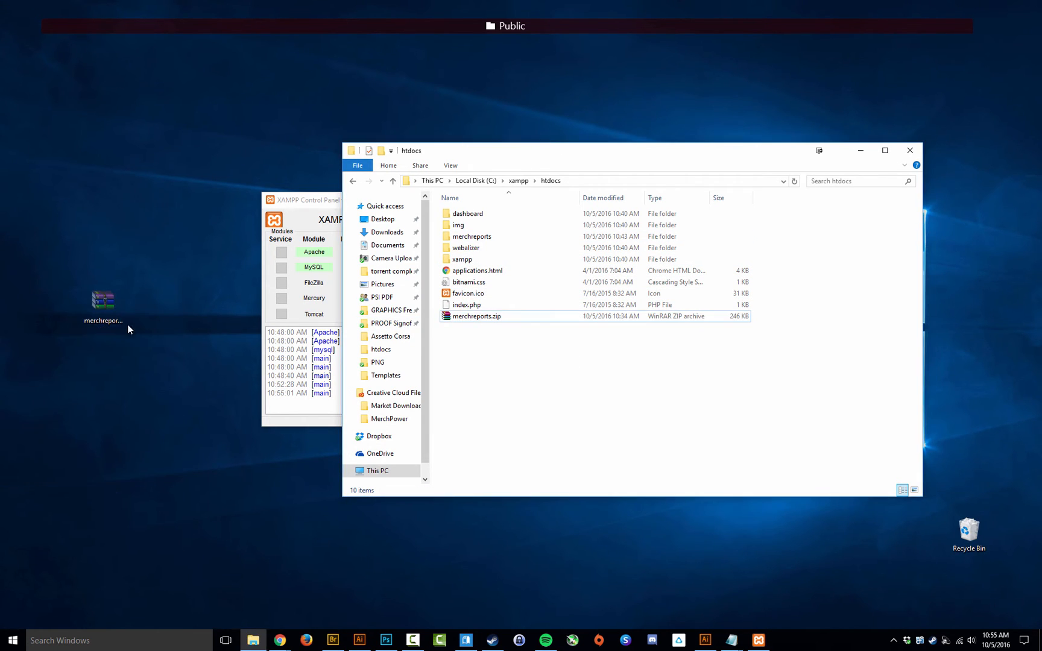
right_click(143, 392)
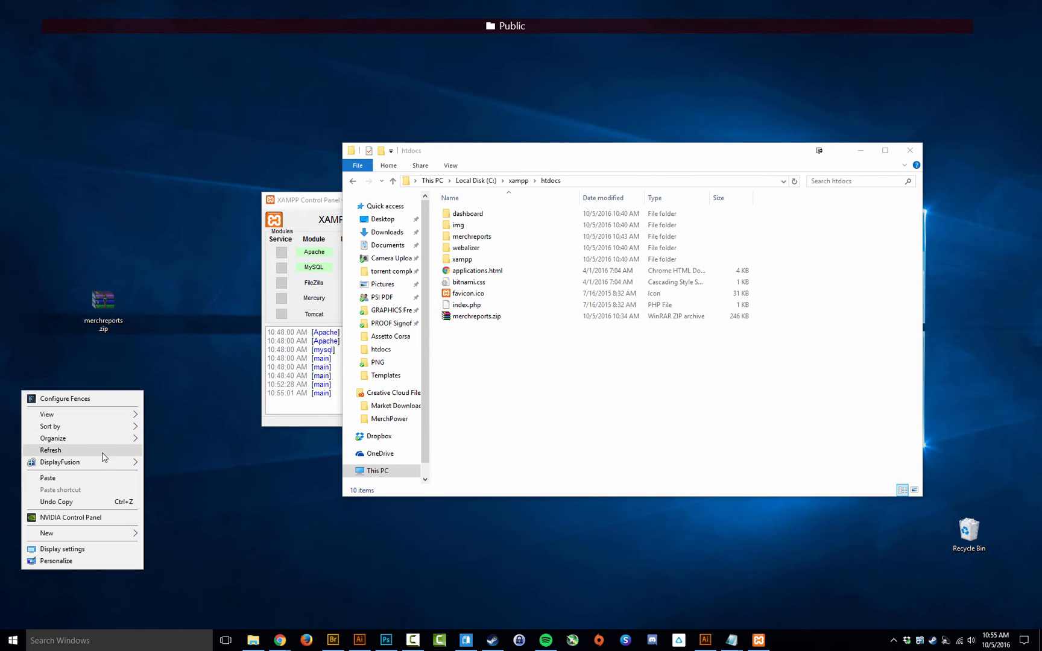
left_click(70, 481)
left_click_drag(144, 417, 66, 247)
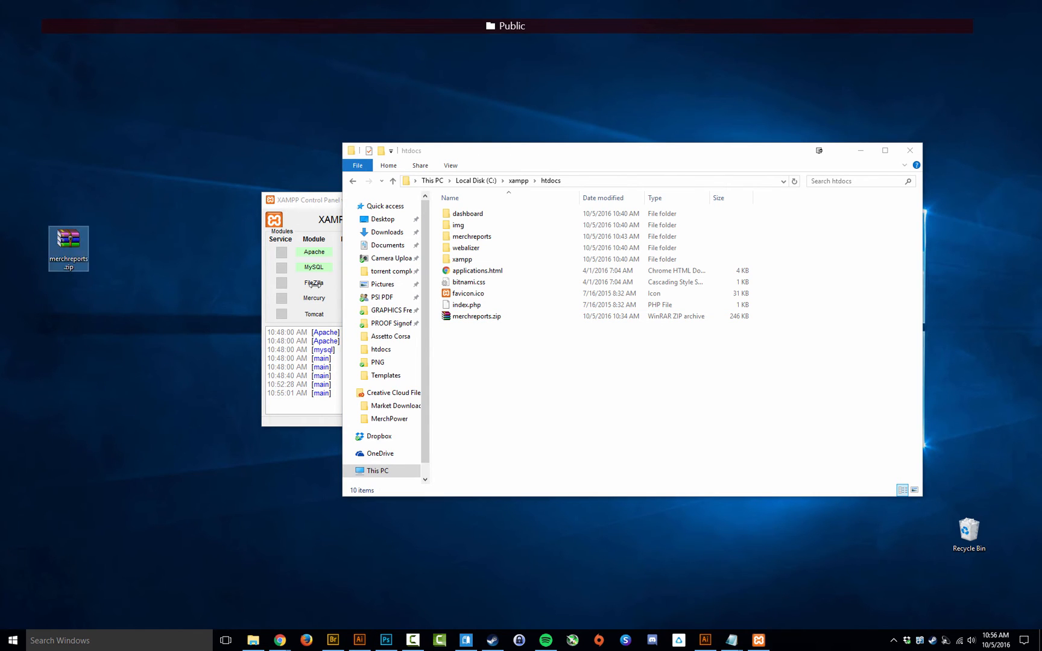
Step: Select the extracted merchreports folder in htdocs and close the Explorer window
left_click(491, 321)
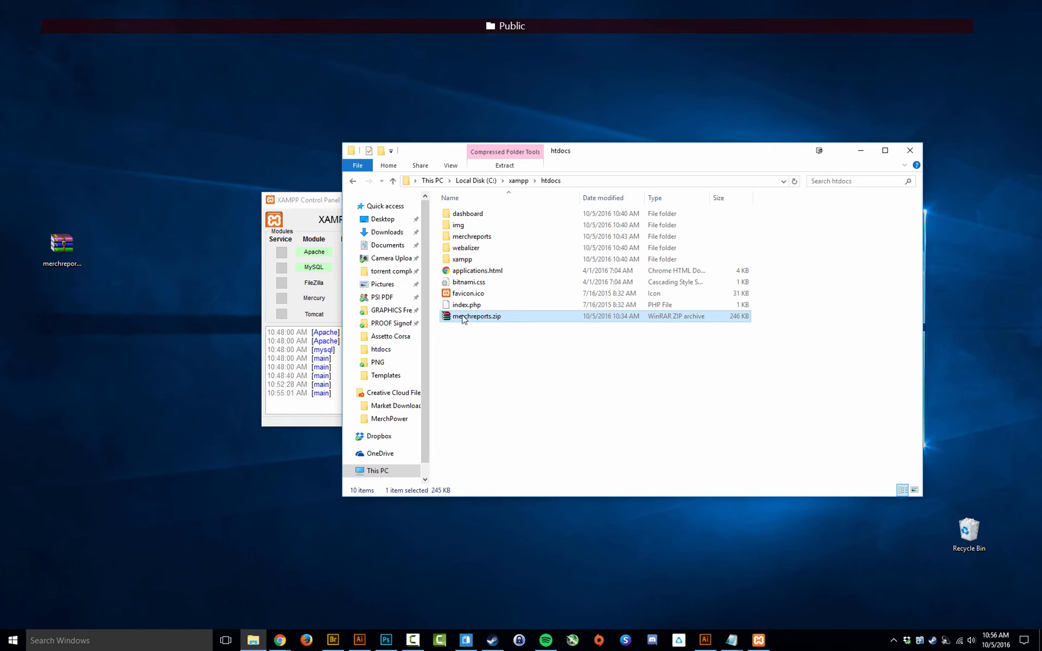
left_click(476, 362)
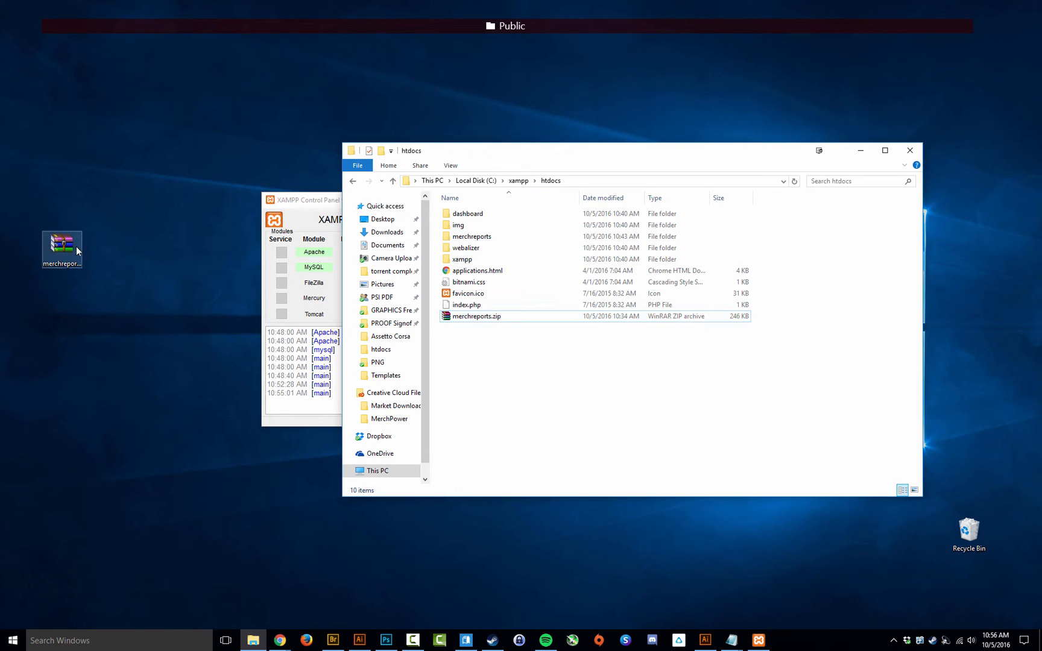
mouse_move(57, 241)
left_mouse_down()
mouse_move(405, 361)
mouse_move(449, 359)
mouse_move(56, 243)
left_mouse_up()
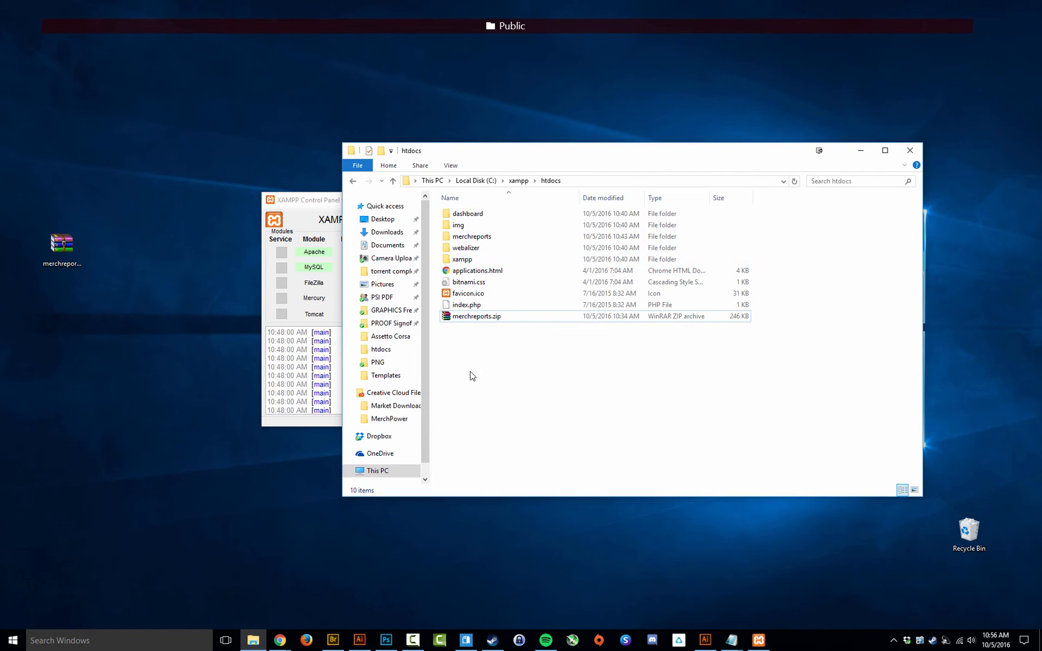
left_click(473, 237)
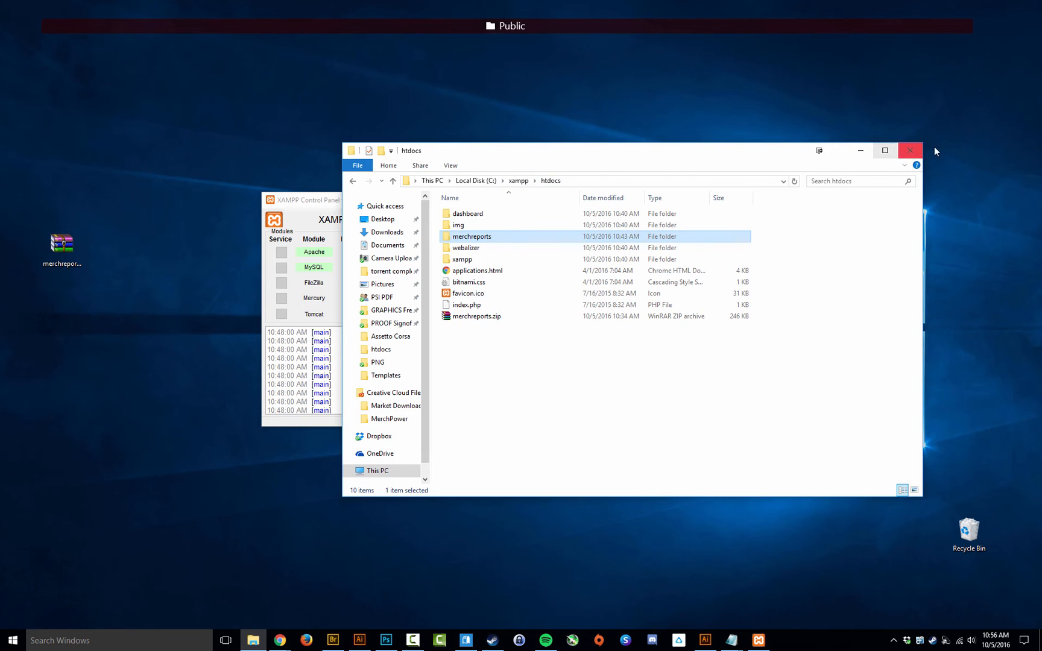
left_click(911, 151)
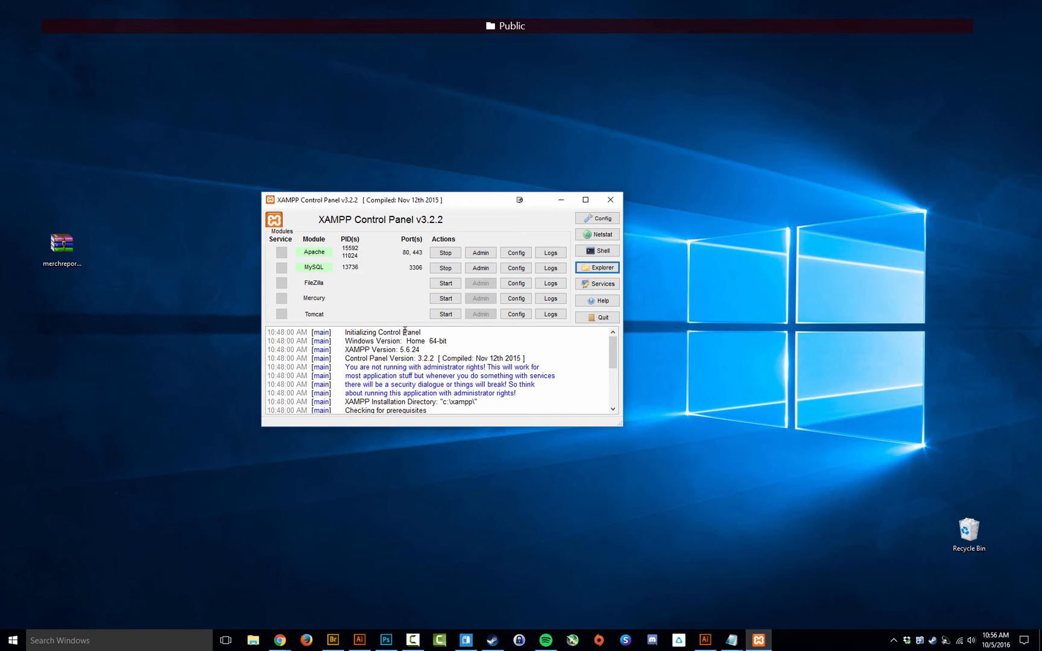
Step: Load localhost/merchreports in Chrome, switch to the merch sales upload tab, then bring XAMPP forward
mouse_move(279, 641)
left_click(349, 605)
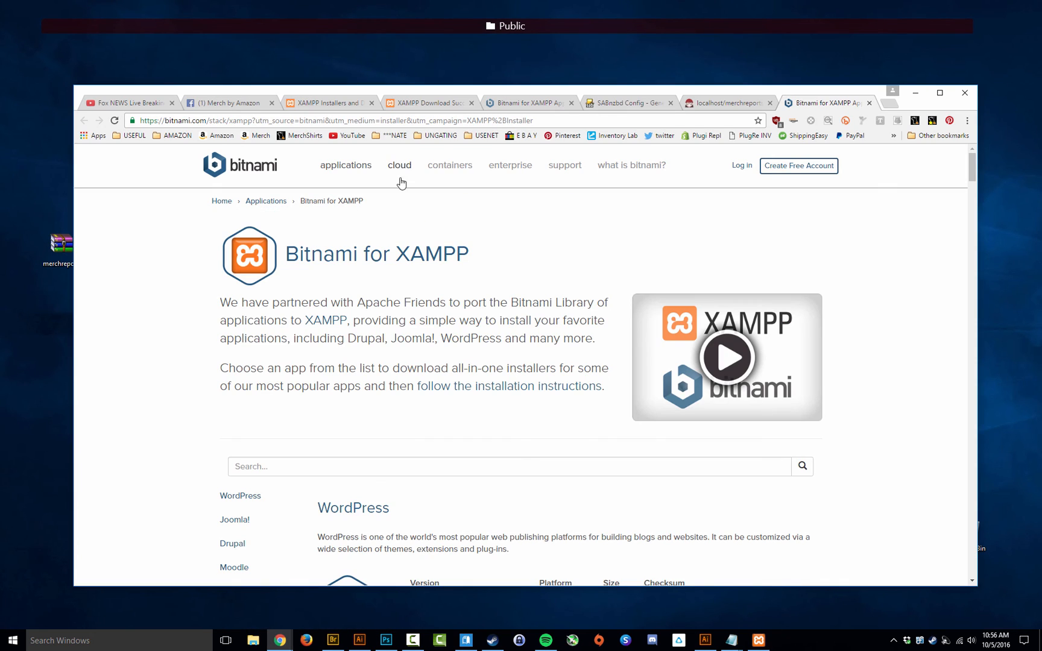
left_click(434, 121)
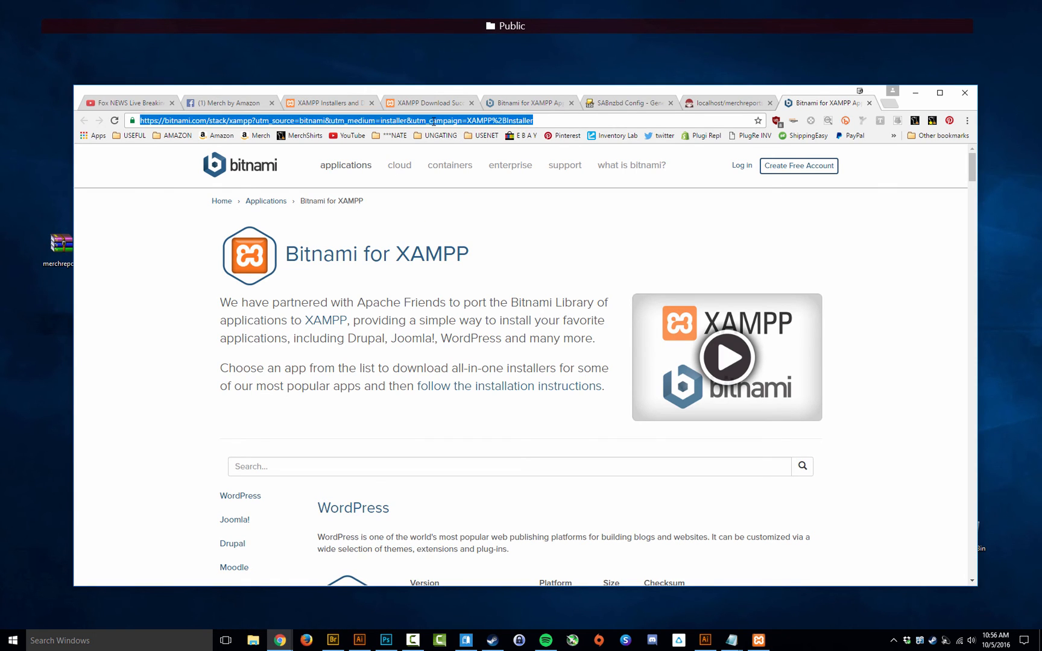
type("localjhpos")
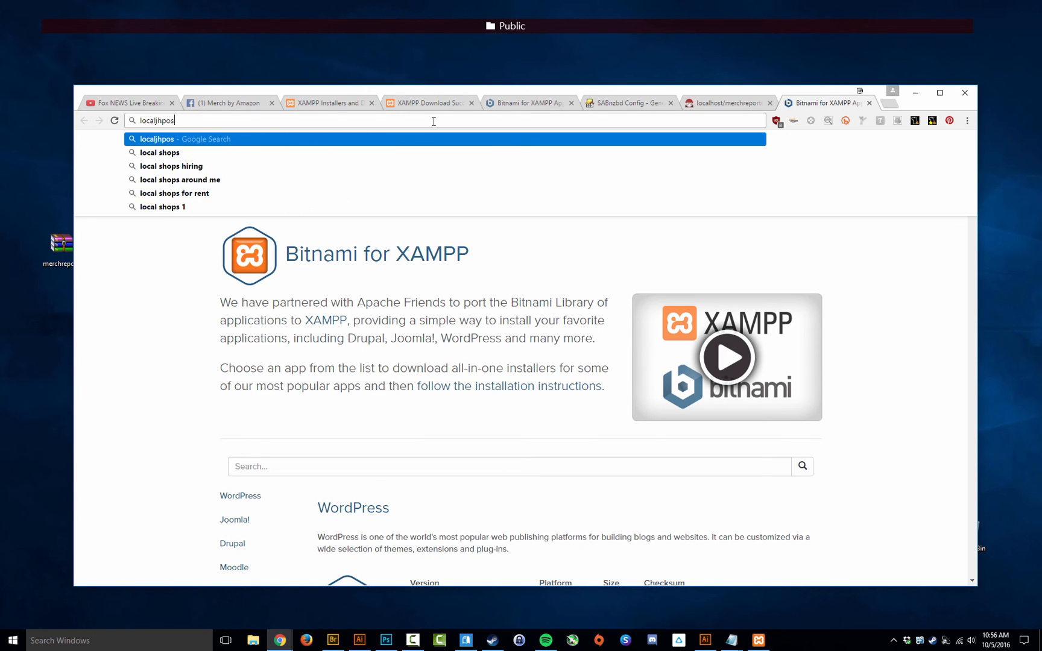
key("BackSpace")
key("BackSpace")
key("BackSpace")
key("BackSpace")
key("BackSpace")
type("host/")
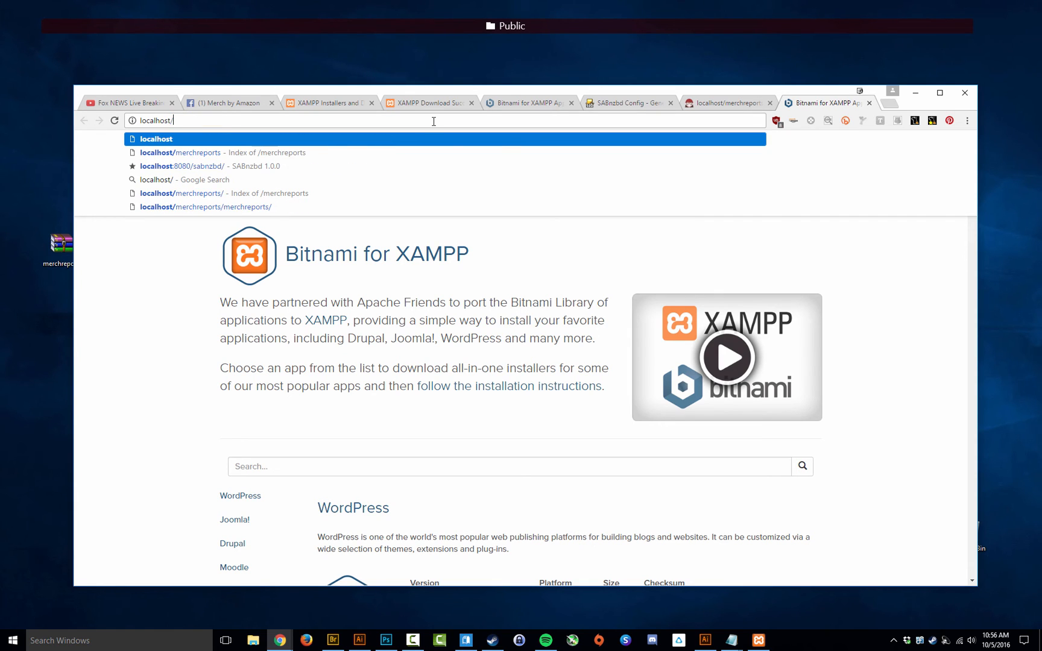
type("merchre")
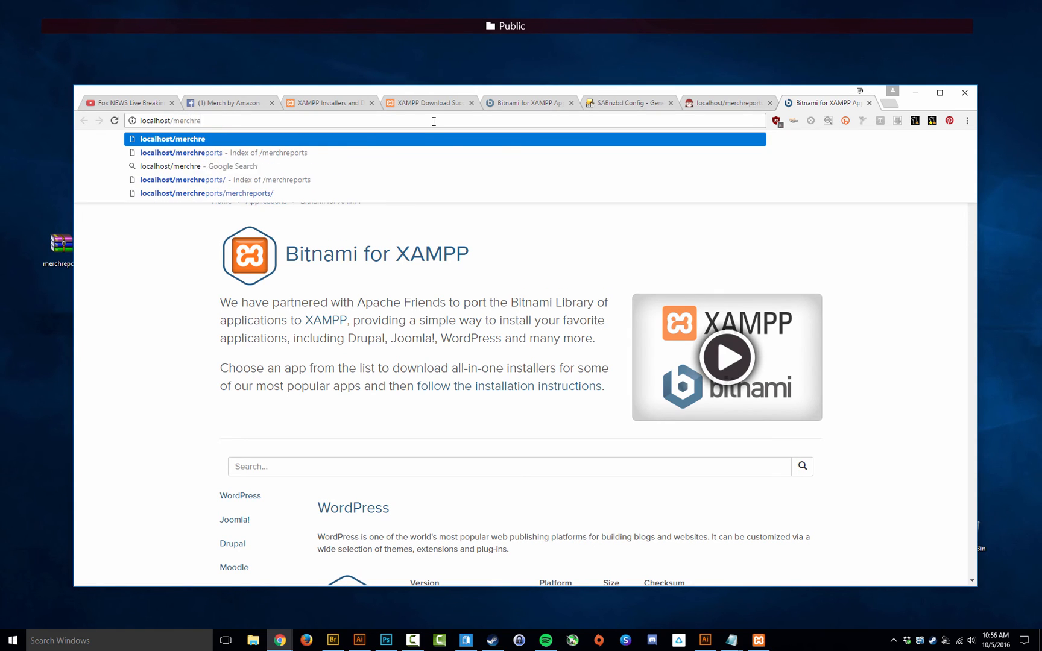
type("ports")
key("Return")
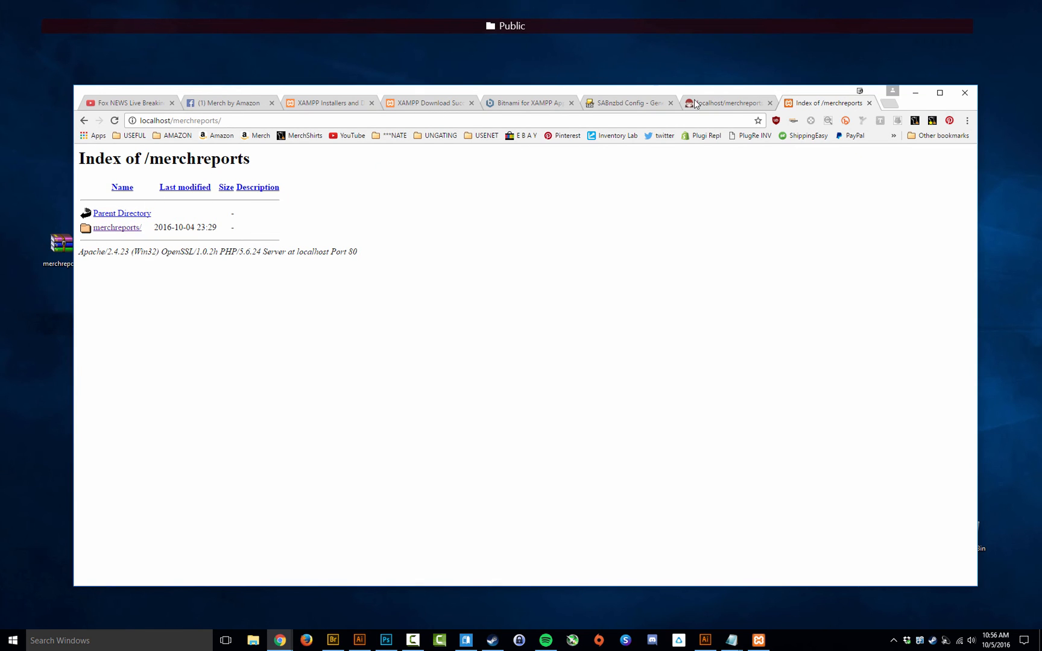
left_click(741, 106)
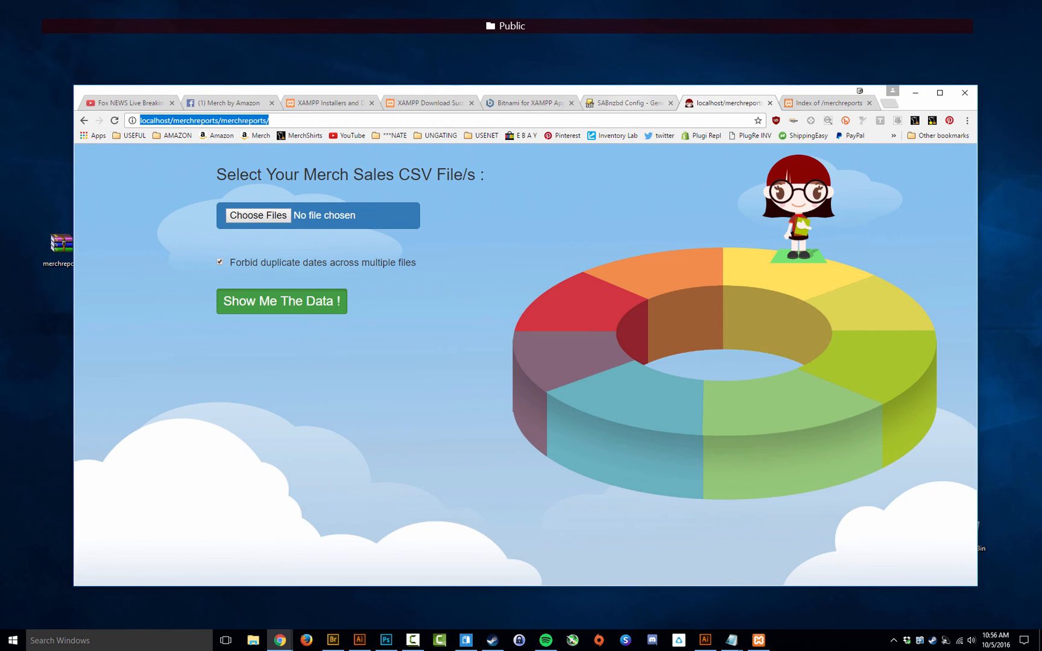
left_click(758, 640)
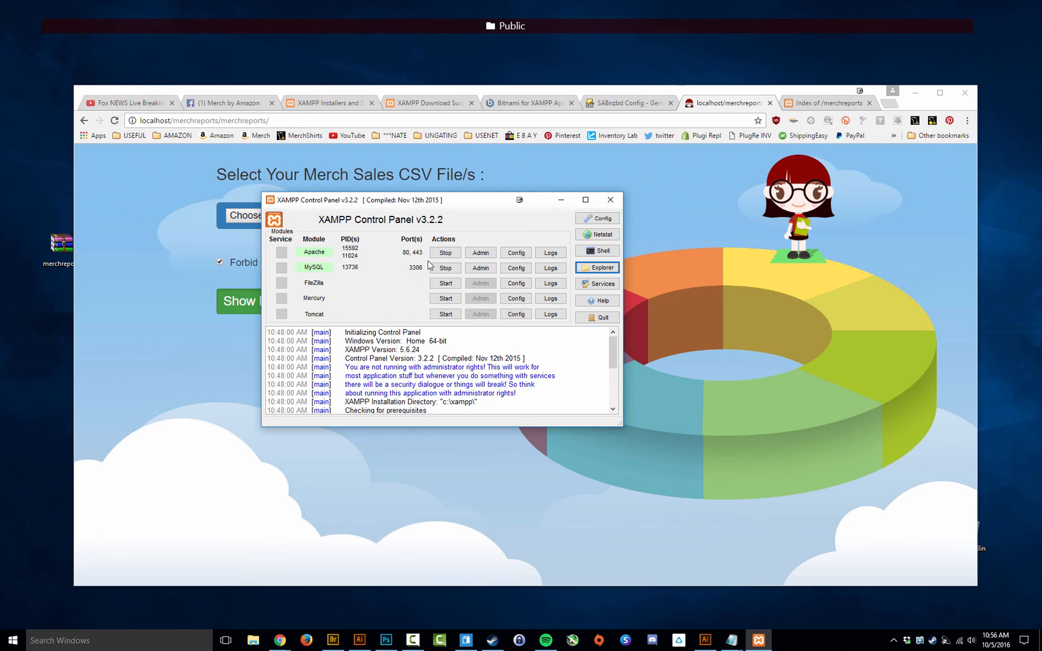
Step: Stop MySQL in XAMPP and open localhost/merchreports/ in a new Chrome tab
left_click(445, 268)
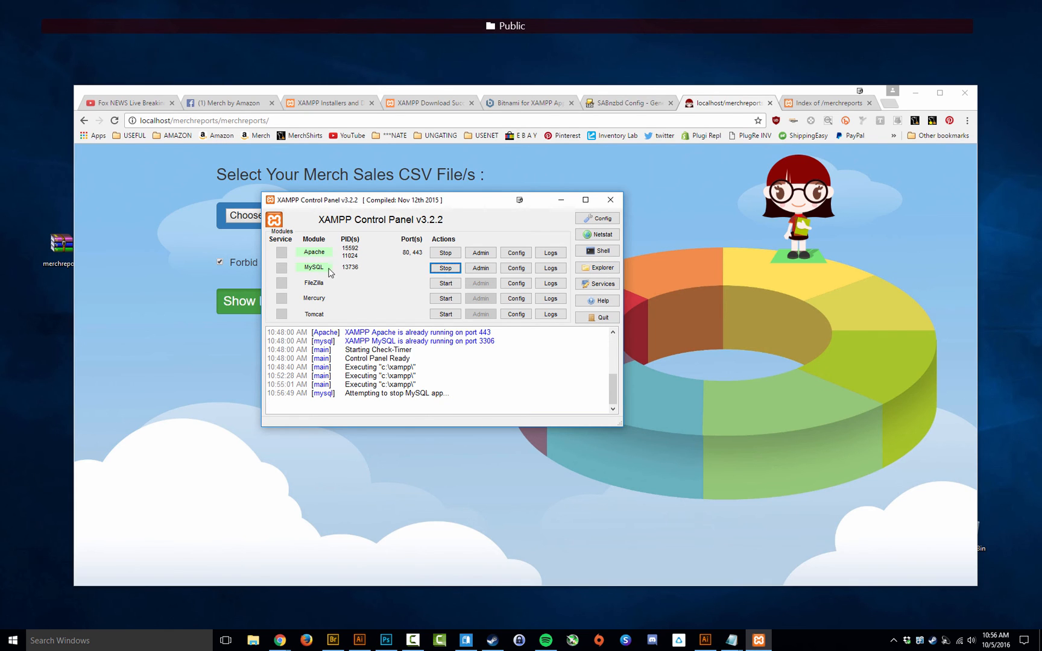
left_click(888, 104)
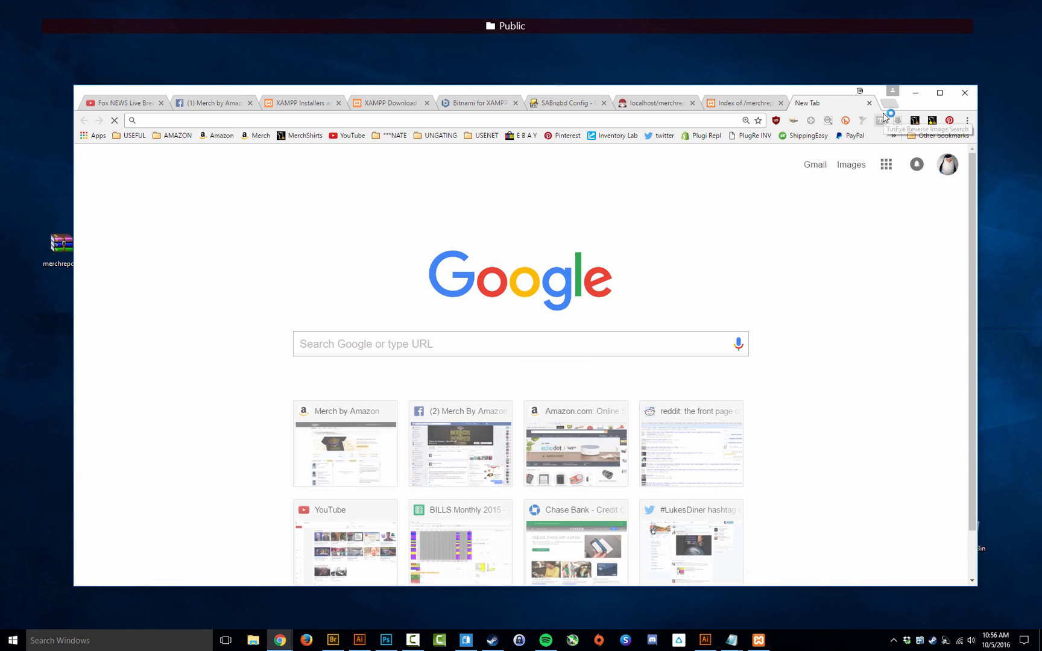
type("local")
key("Return")
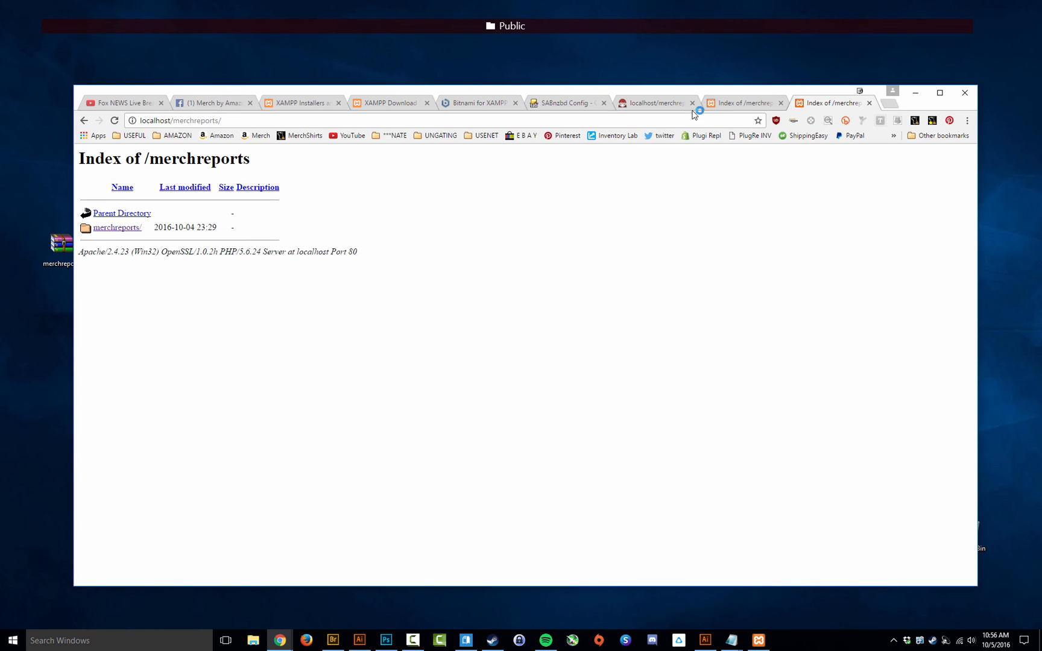
left_click(759, 641)
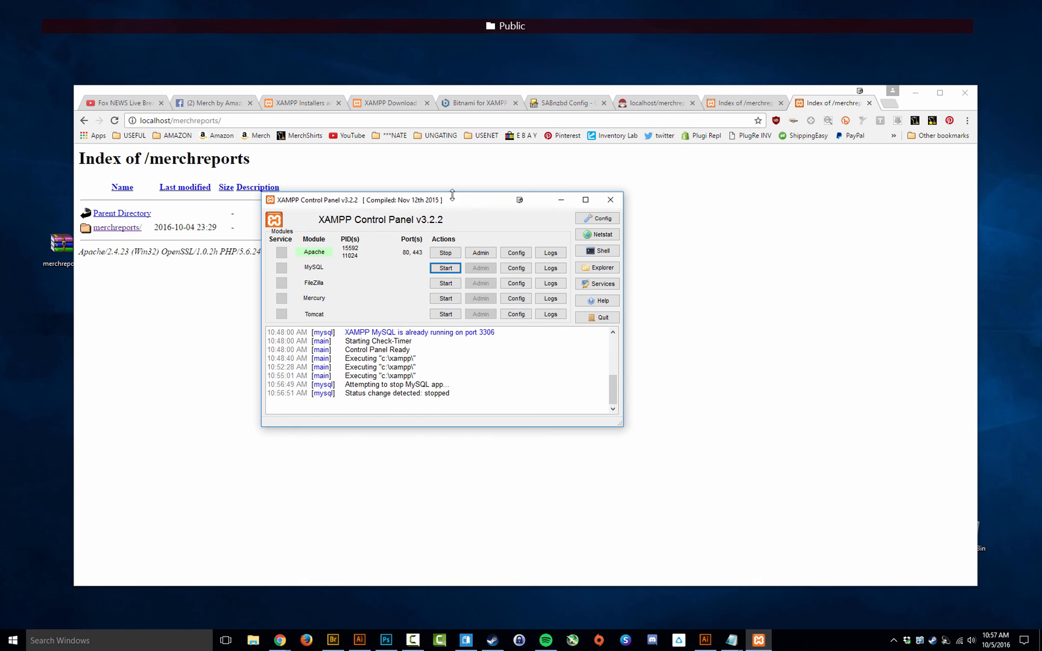
left_click(175, 120)
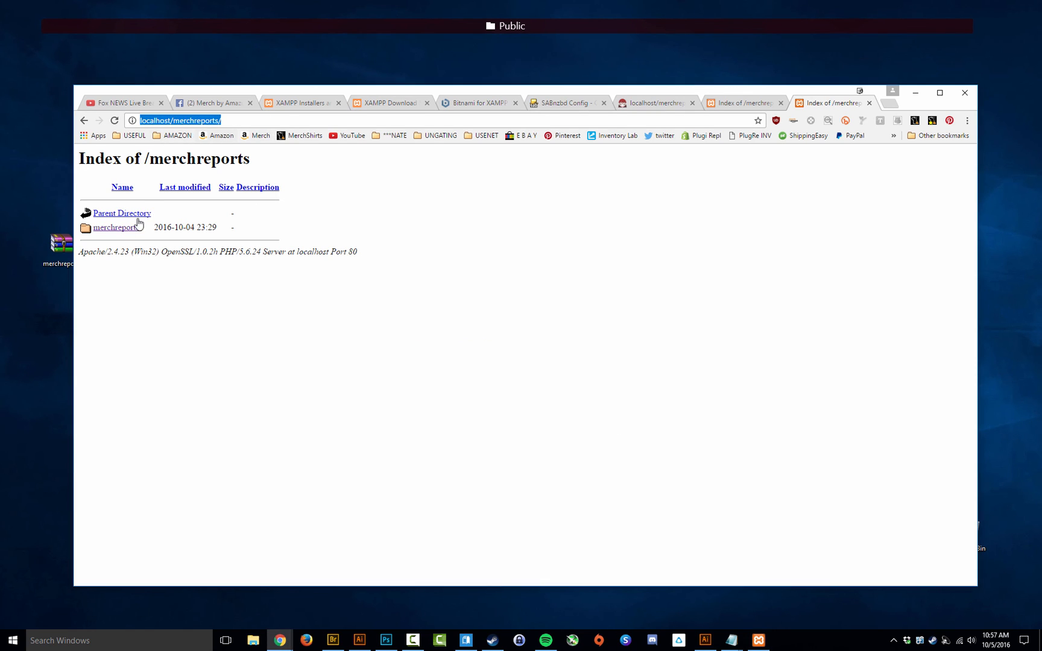
Step: Open the merchreports/ app page and drag its address onto the bookmarks bar
left_click(115, 233)
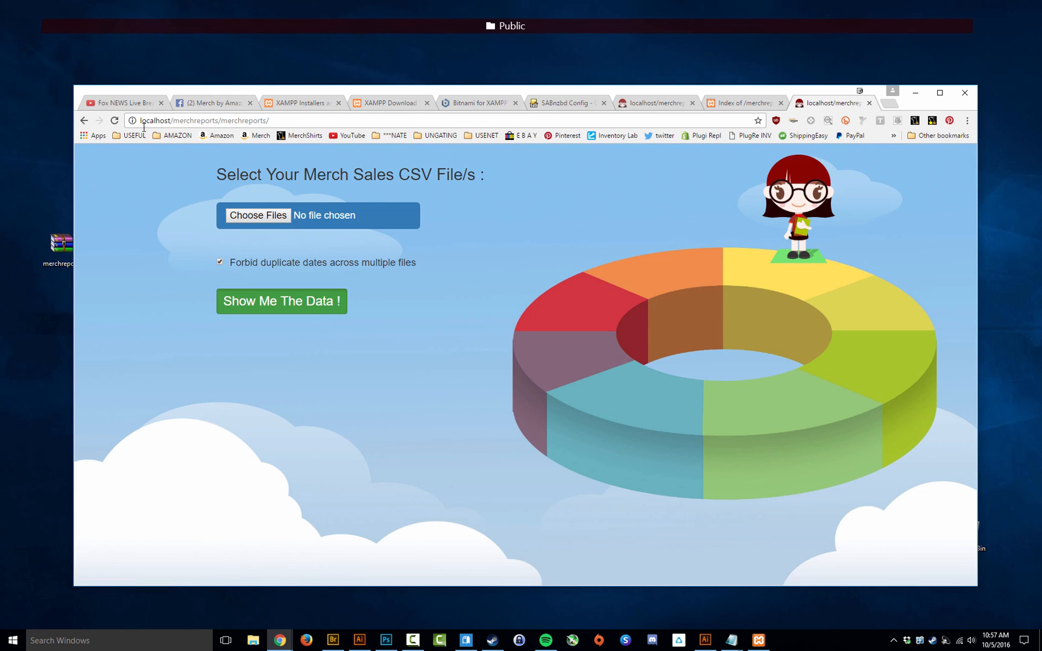
left_click(253, 122)
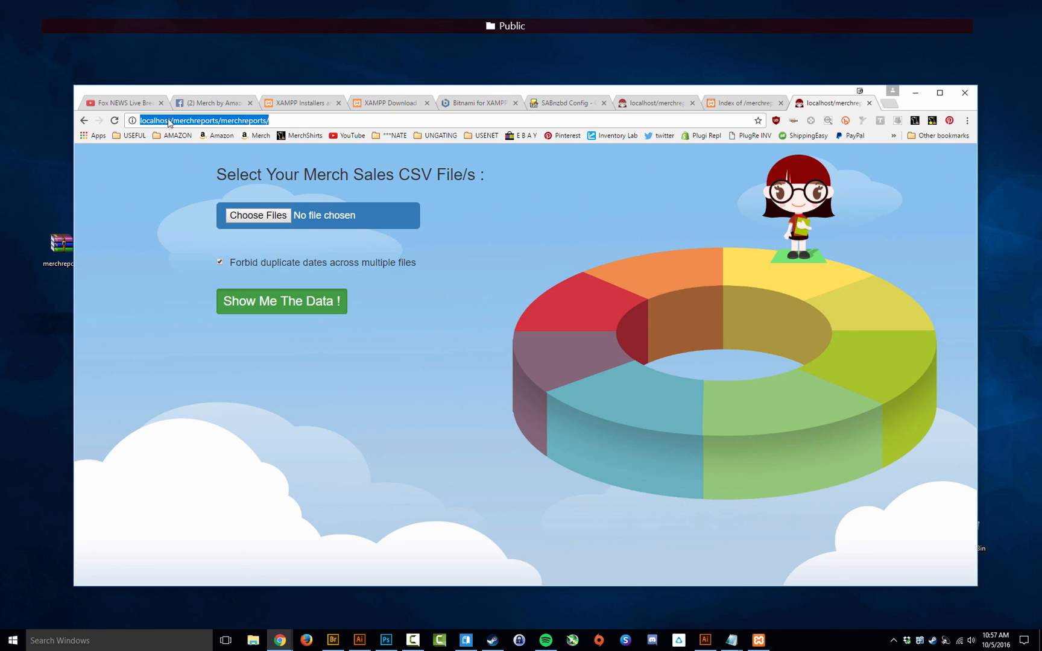
left_click(283, 121)
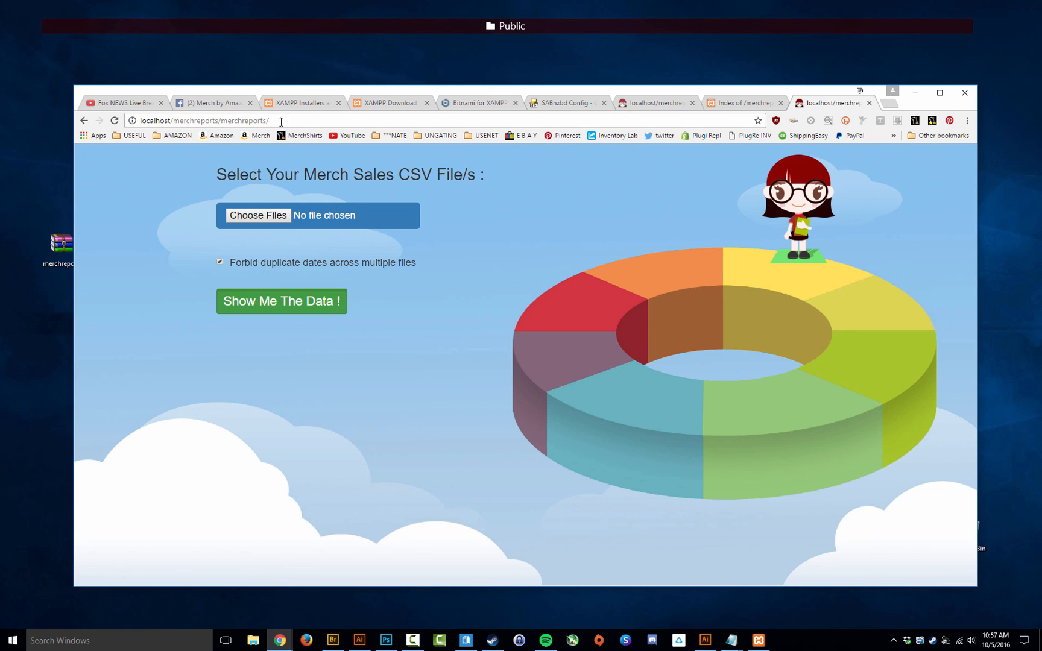
mouse_move(281, 122)
left_mouse_down()
mouse_move(110, 120)
mouse_move(309, 146)
mouse_move(326, 139)
left_mouse_up()
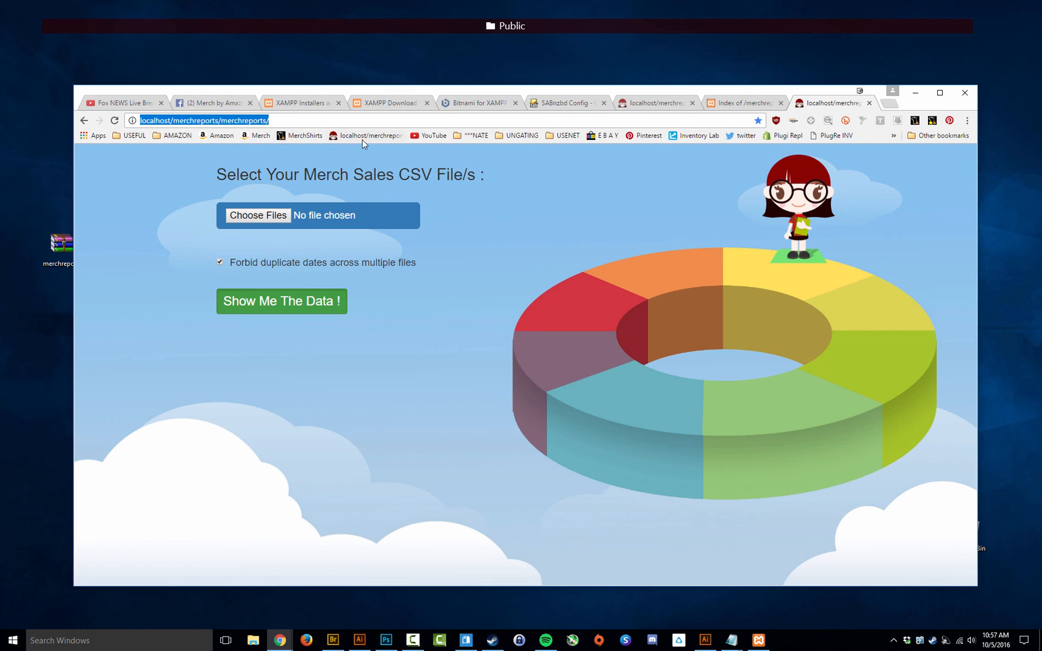
right_click(364, 134)
left_click(402, 121)
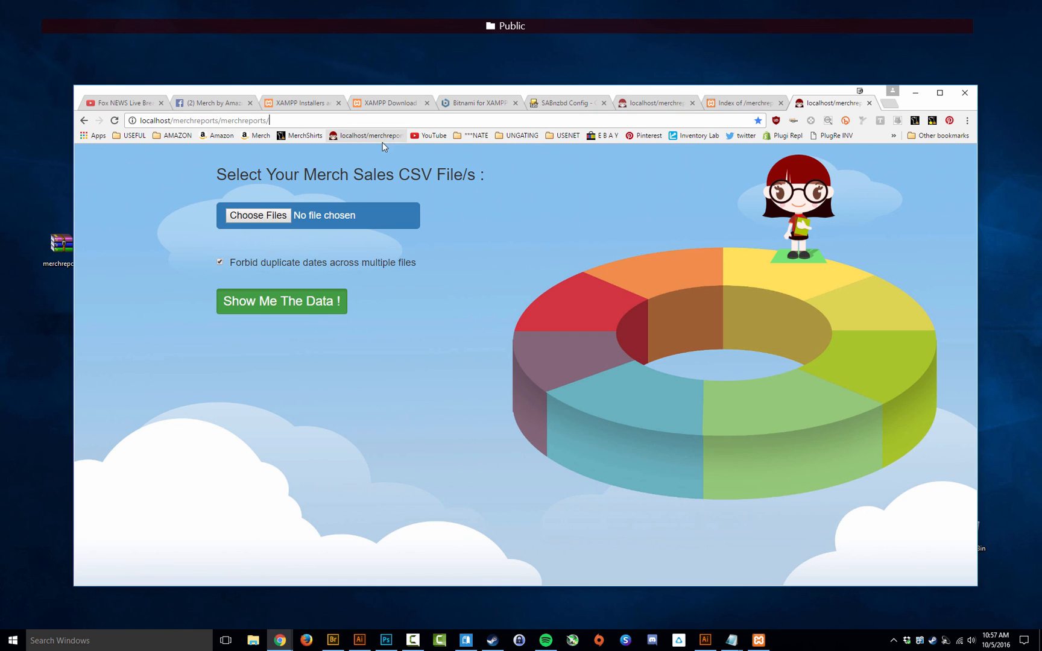
Step: Rename the bookmarks-bar bookmark to 'MerchReports' and load the Merch Sales CSV upload page from it in a new tab
right_click(369, 133)
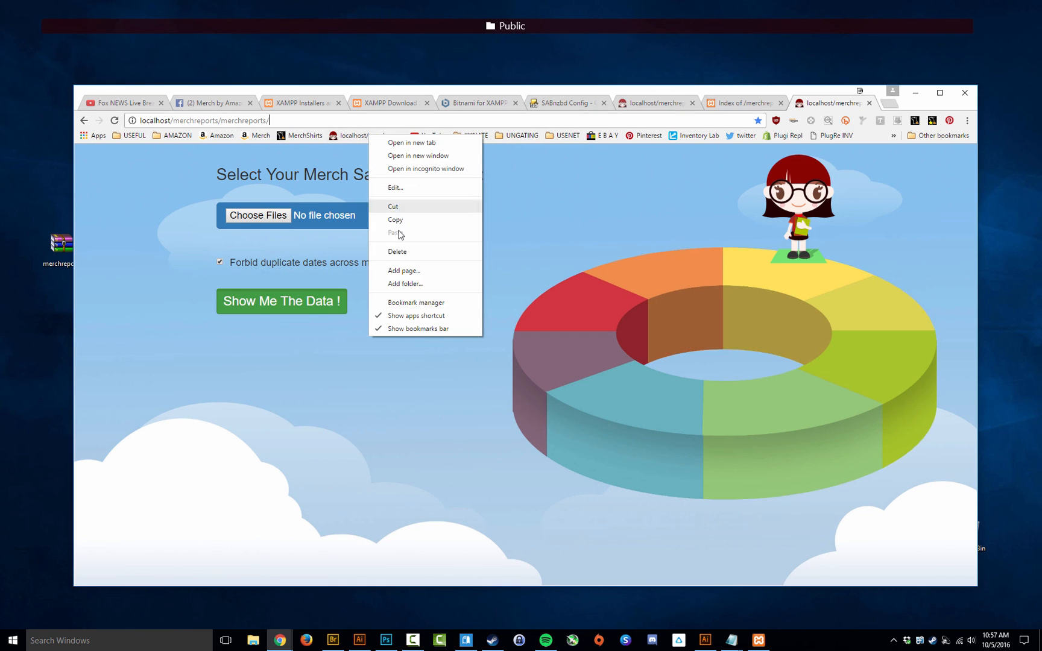
left_click(410, 189)
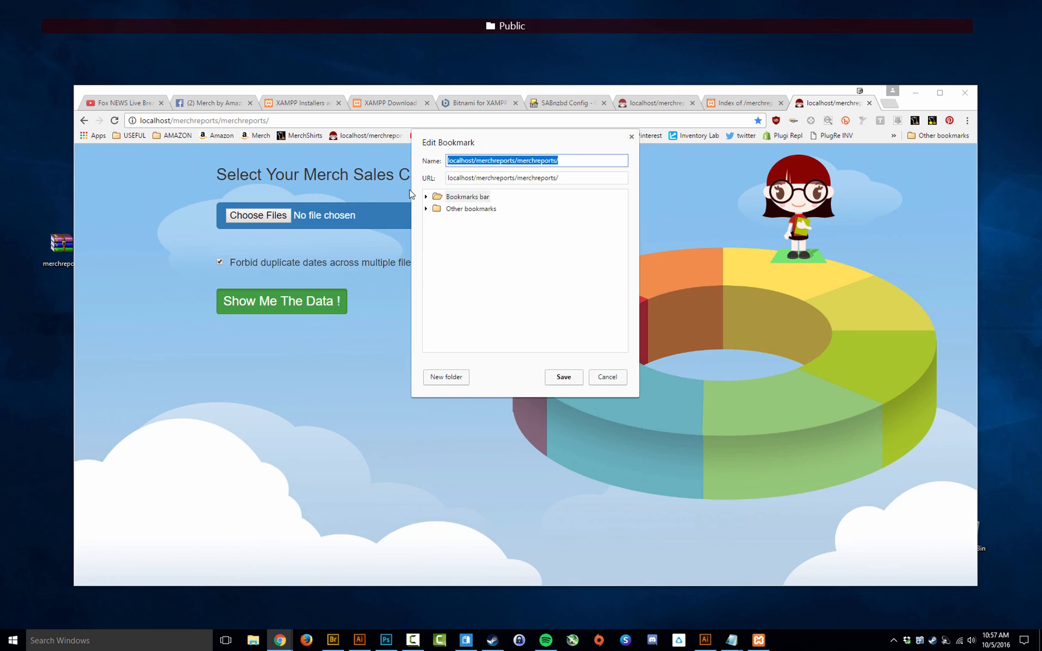
type("MerchRe")
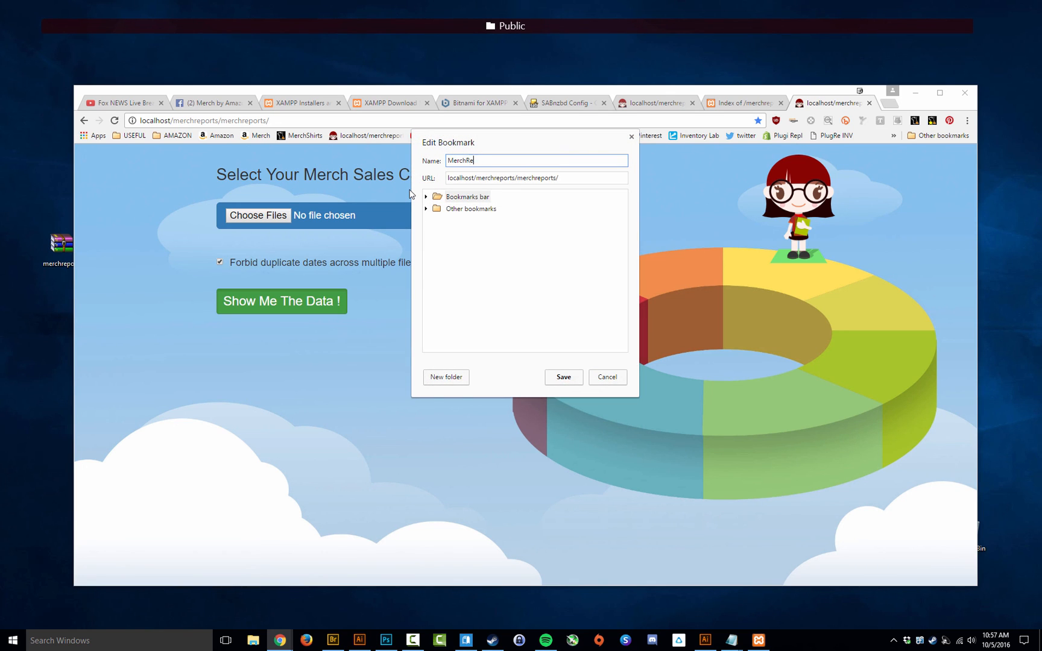
type("ports")
left_click(564, 377)
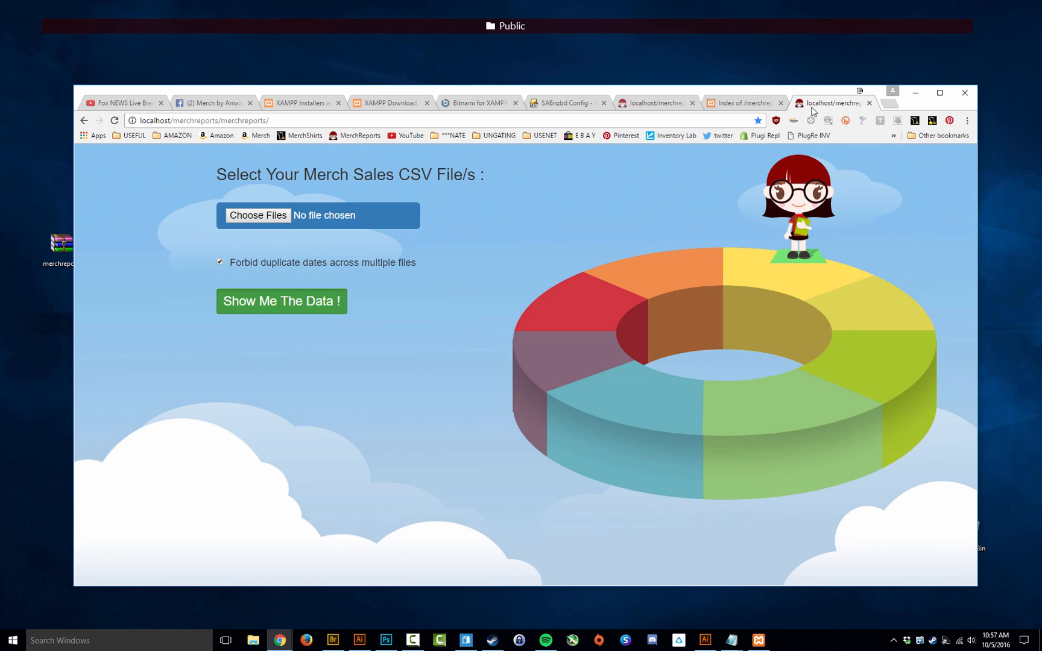
left_click(888, 104)
left_click(356, 135)
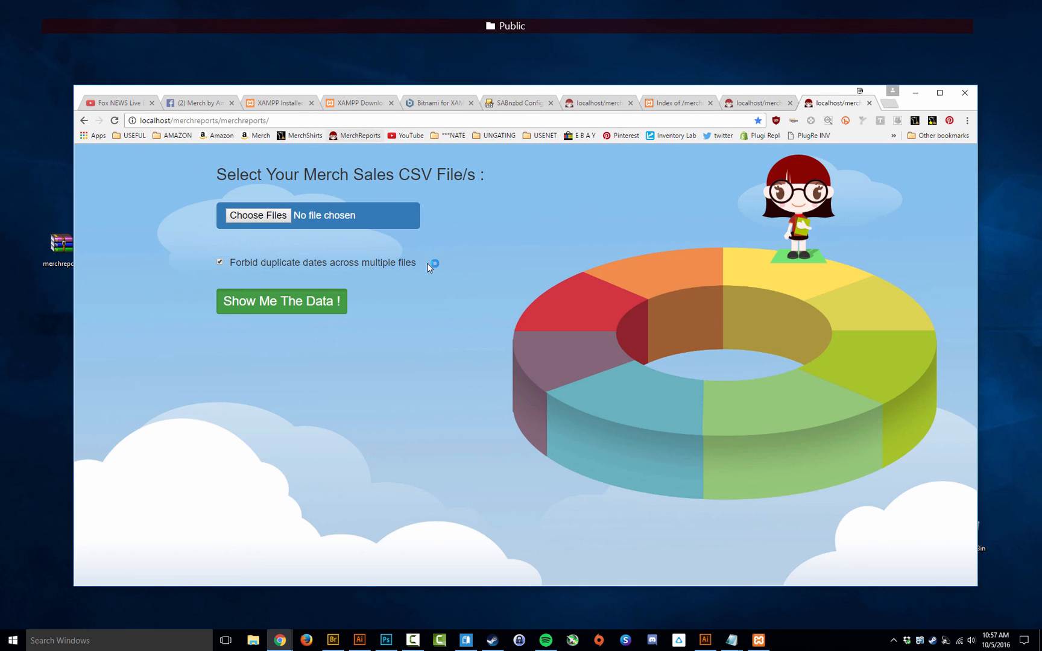